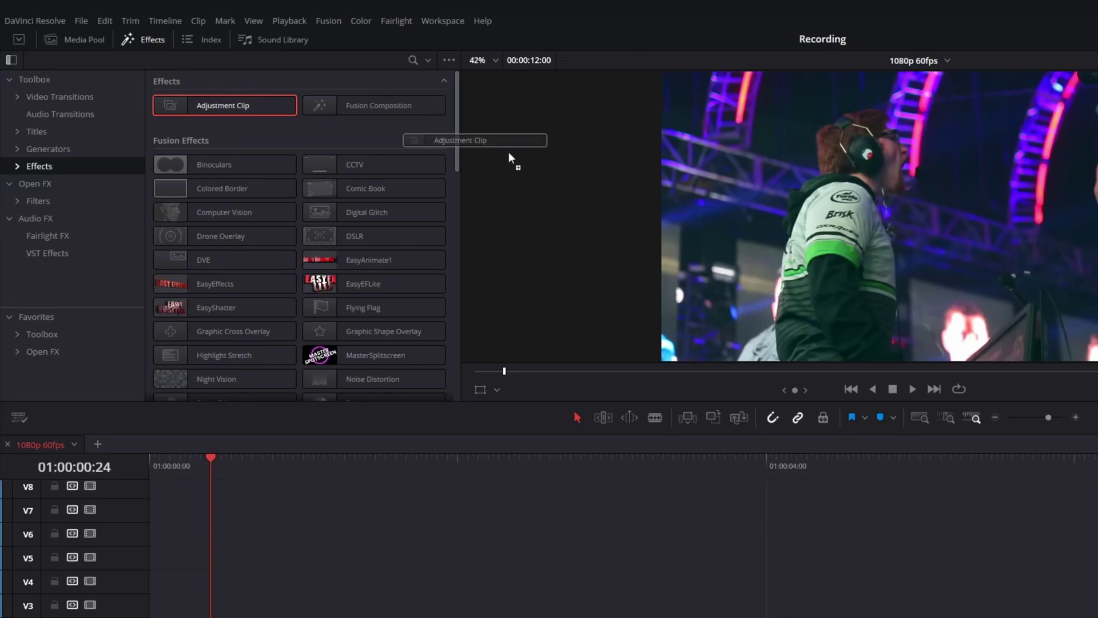
# - Drop an Adjustment Clip onto V2 and trim its end to match the first clip
pyautogui.moveTo(538, 167); pyautogui.dragTo(229, 614)
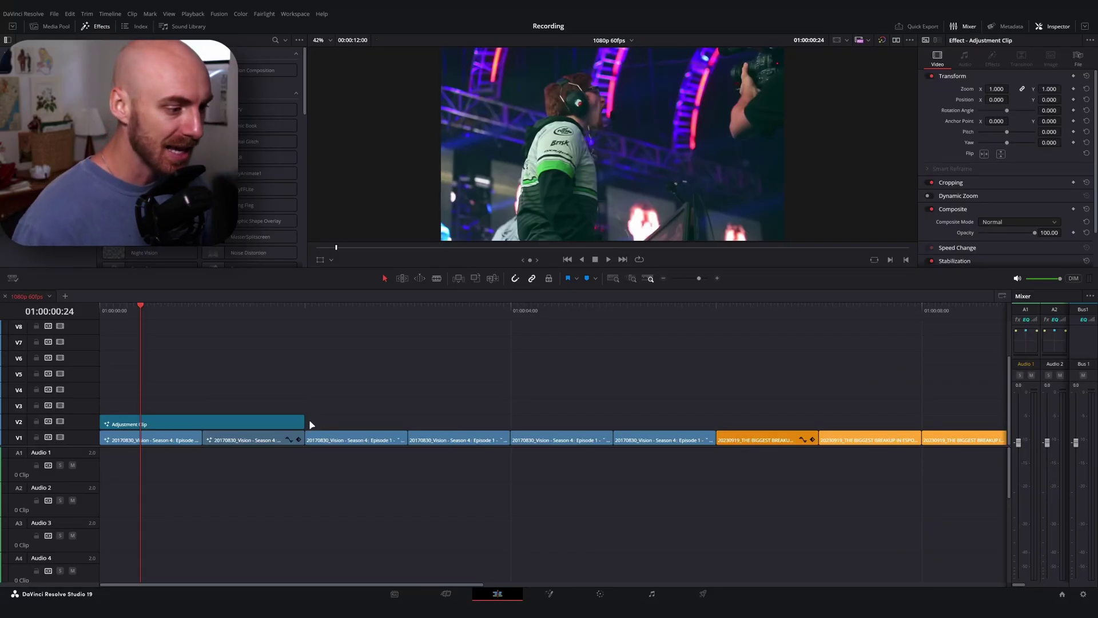
pyautogui.moveTo(304, 422); pyautogui.dragTo(236, 420)
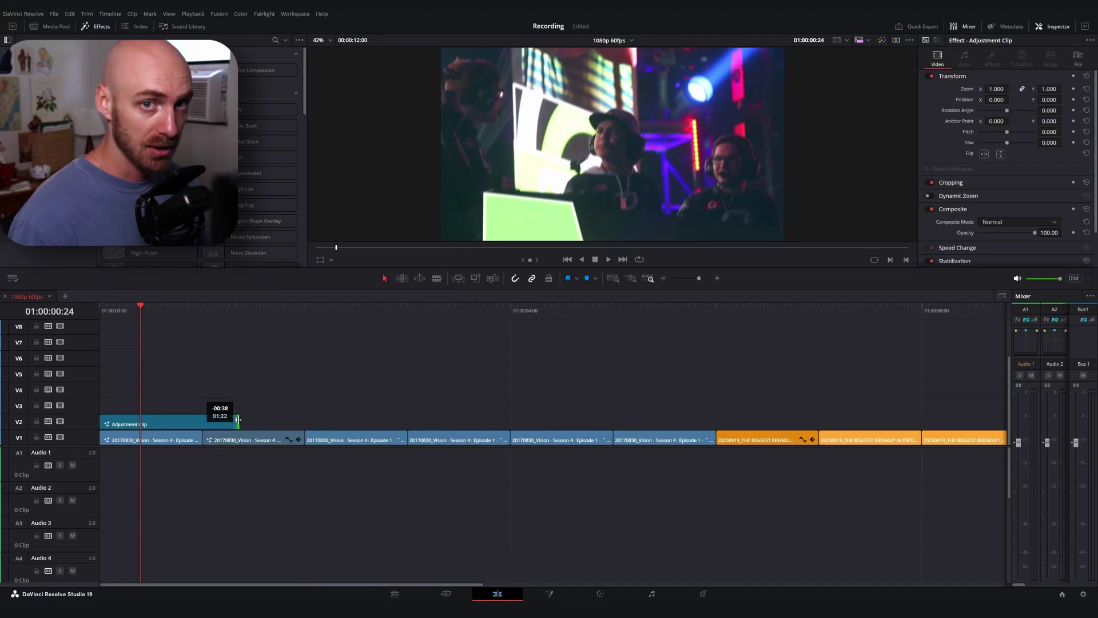
pyautogui.moveTo(237, 421); pyautogui.dragTo(202, 414)
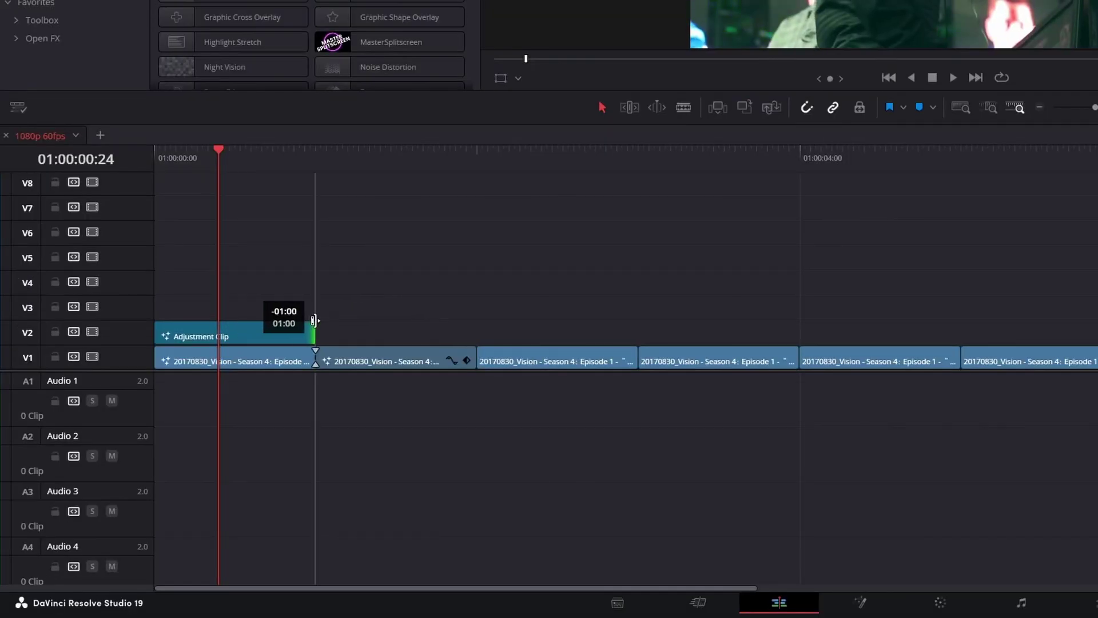
pyautogui.moveTo(314, 320); pyautogui.dragTo(314, 321)
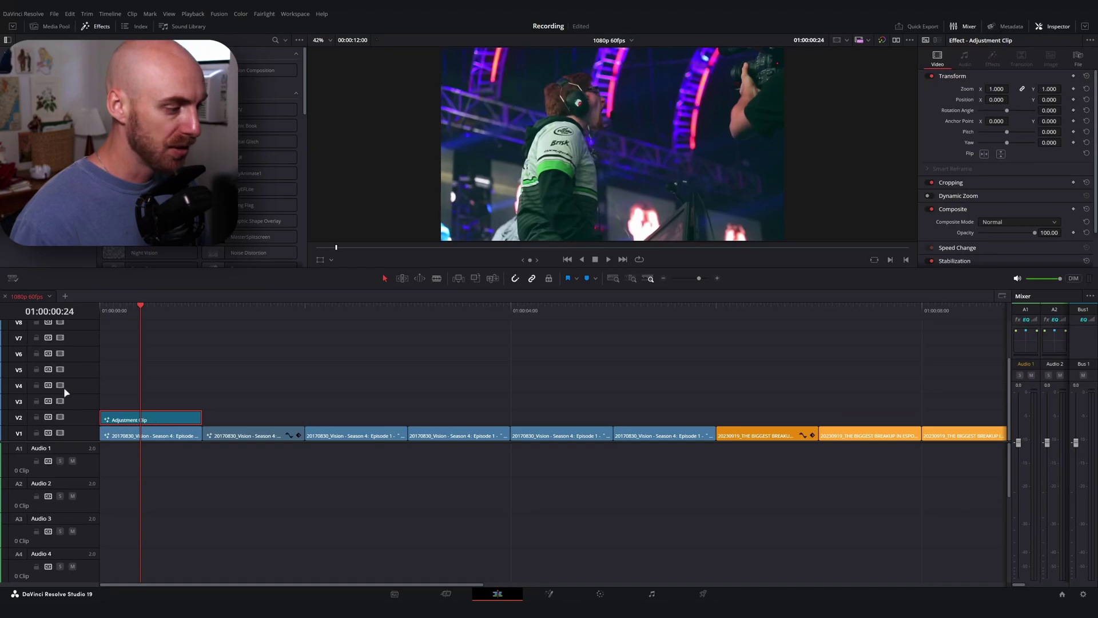
# - In Fusion, add a Transform (Xf) node and wire it between MediaIn1 and MediaOut1
pyautogui.hotkey('shift', '5')
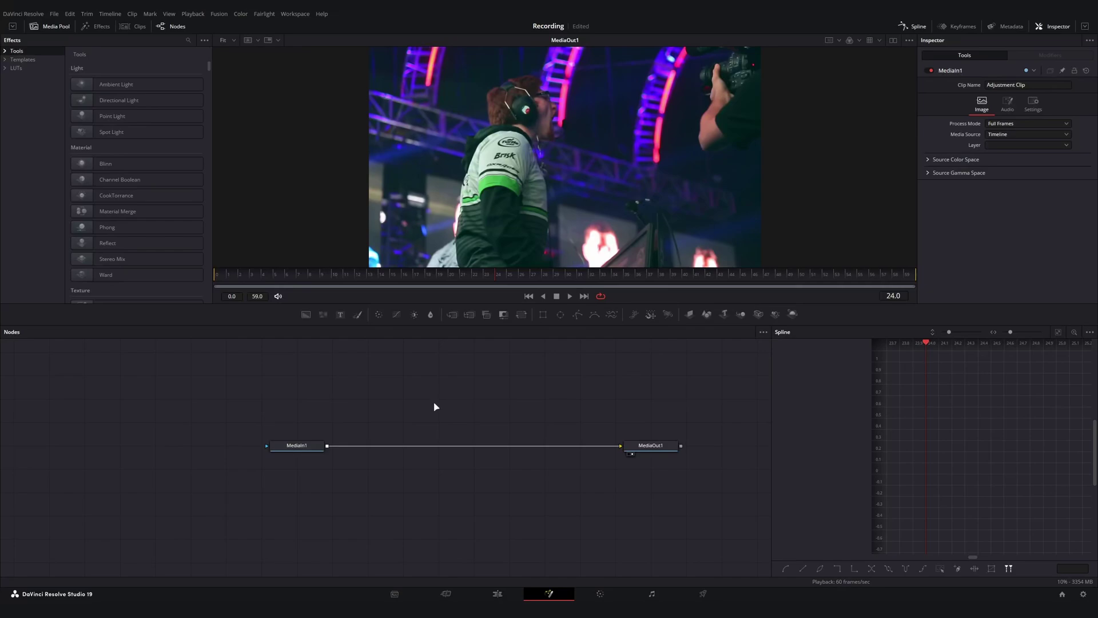
pyautogui.hotkey('ctrl', 'space')
pyautogui.write('transform')
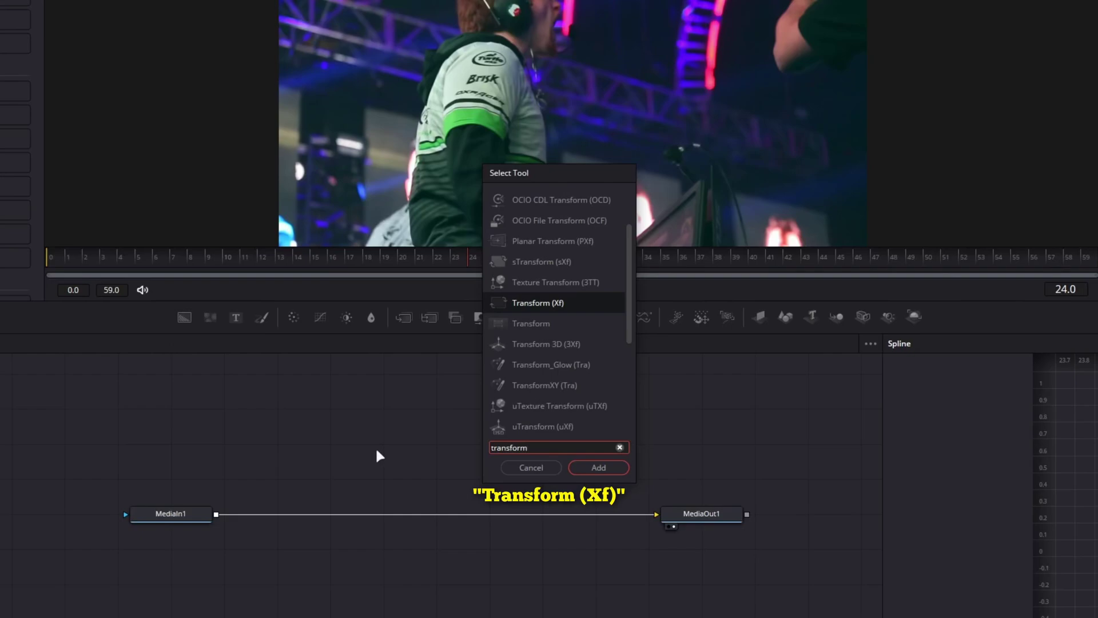
pyautogui.press('Return')
pyautogui.moveTo(376, 450); pyautogui.dragTo(446, 513)
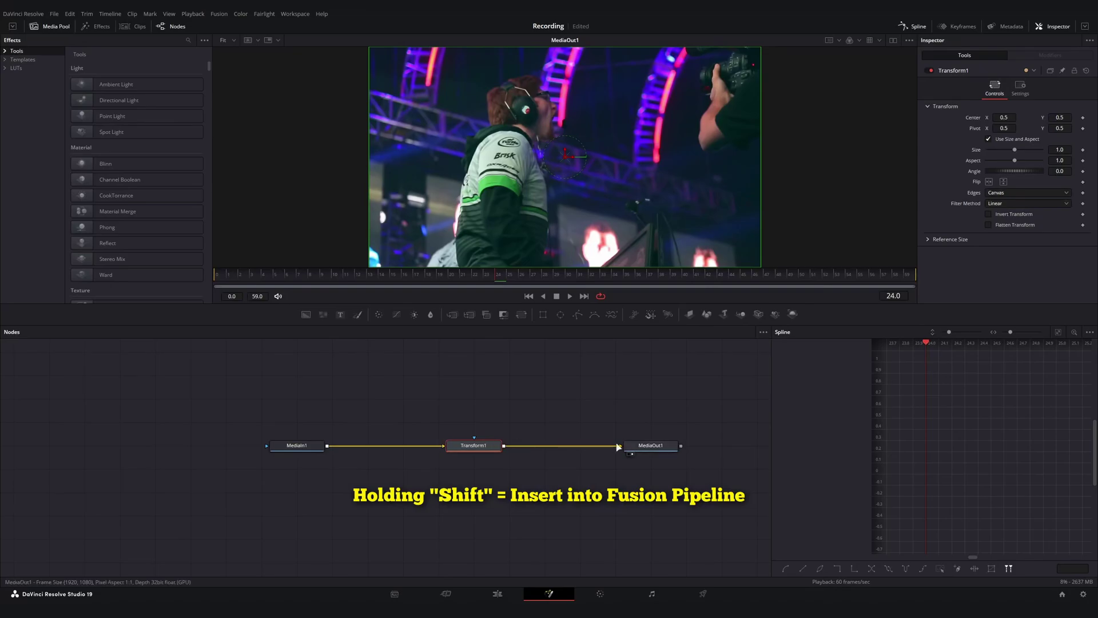
# - Attach an Anim Curves modifier to Transform1's Size and show it in the Modifiers tab
pyautogui.click(563, 442)
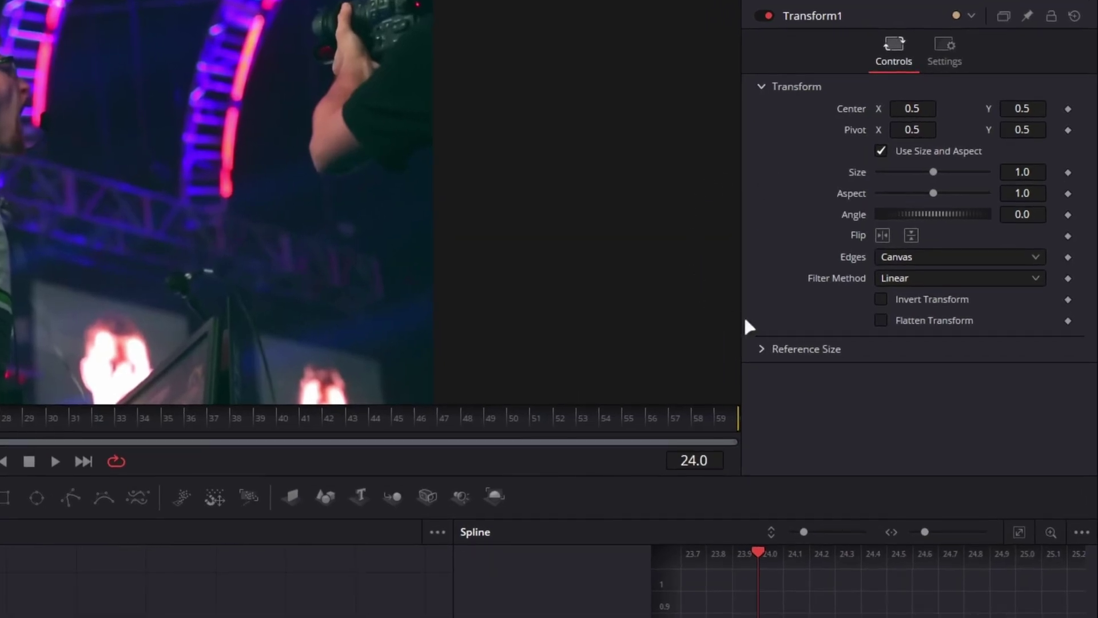
pyautogui.rightClick(859, 172)
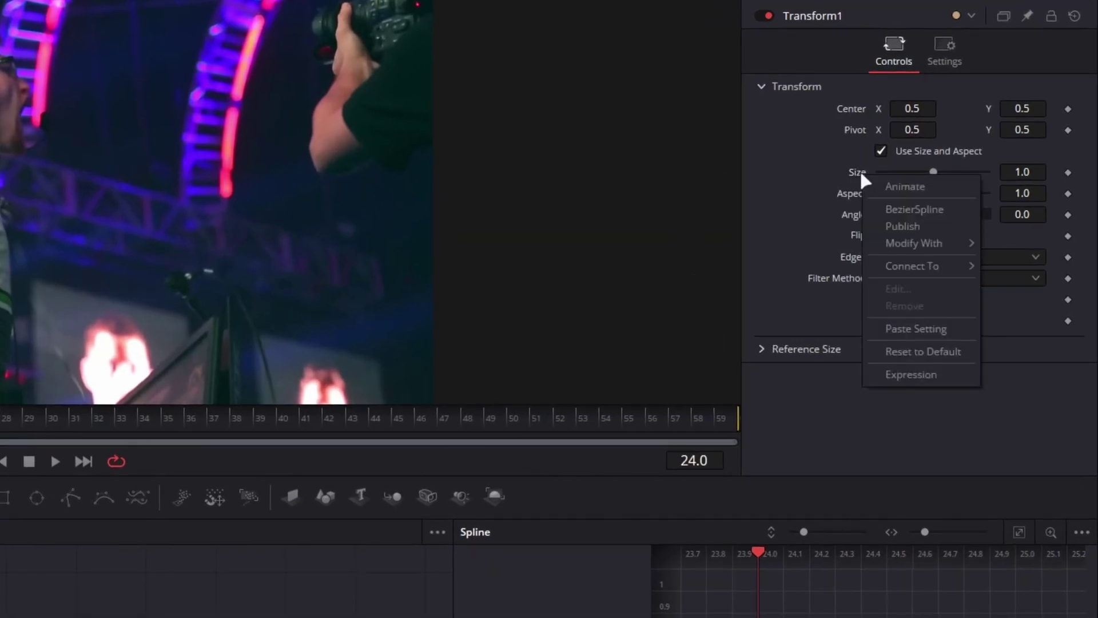
pyautogui.moveTo(947, 240)
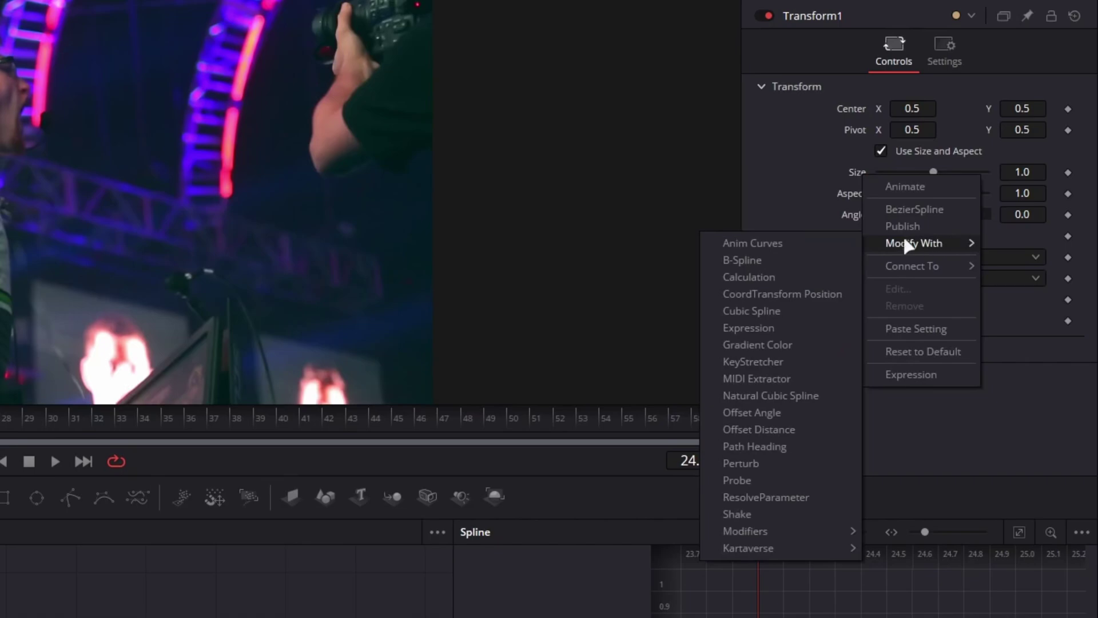
pyautogui.click(811, 243)
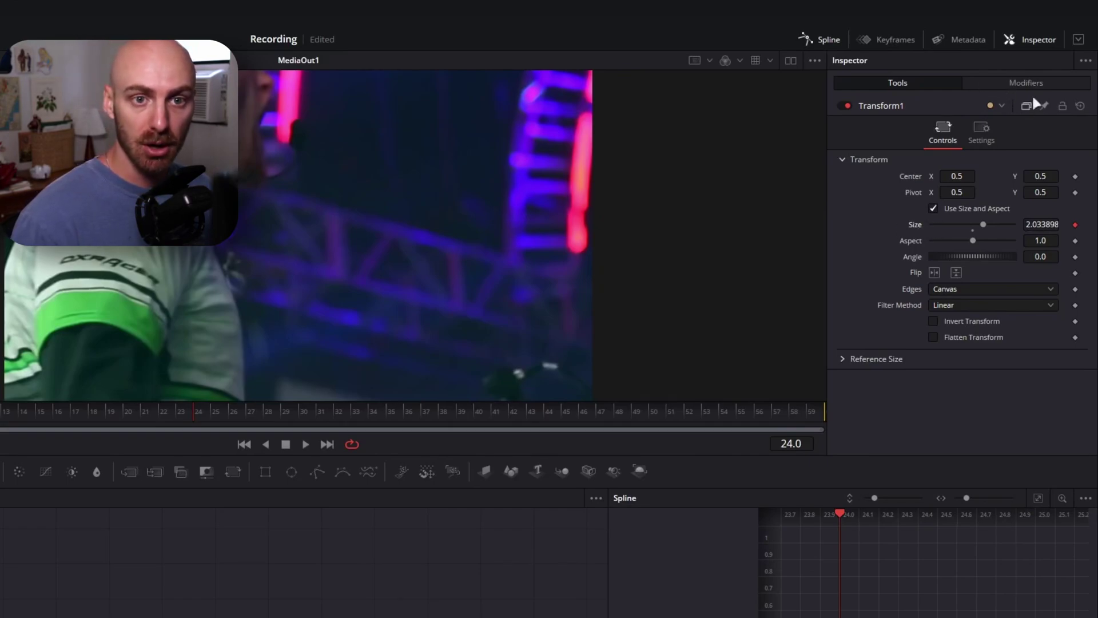
pyautogui.click(1002, 81)
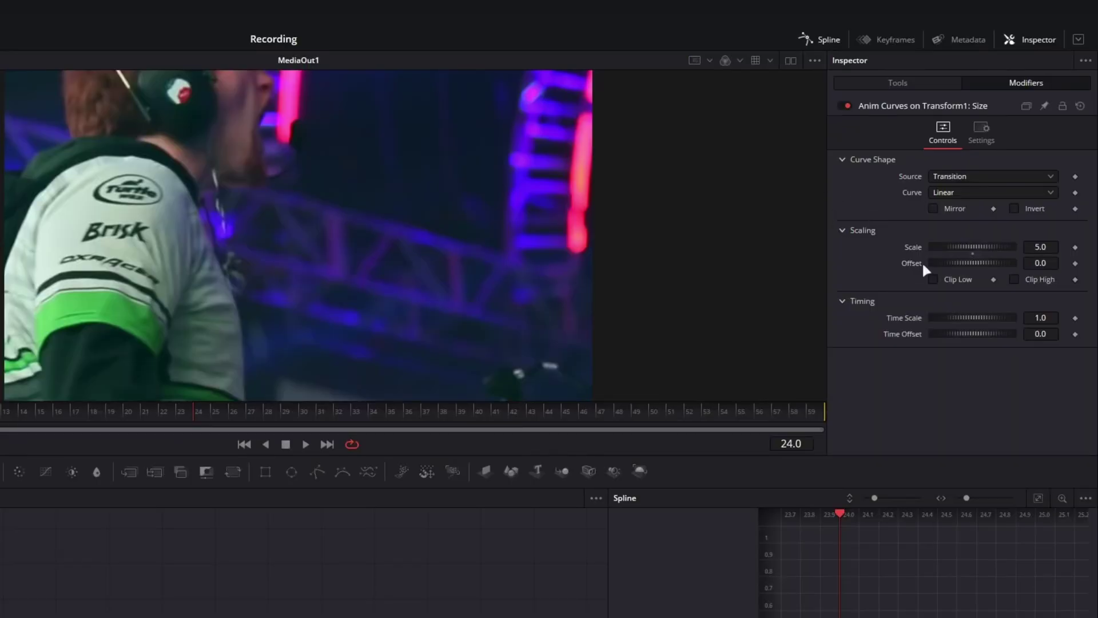
# - Switch the Anim Curves Source to Duration and Curve to Custom, previewing near frame 4
pyautogui.click(942, 180)
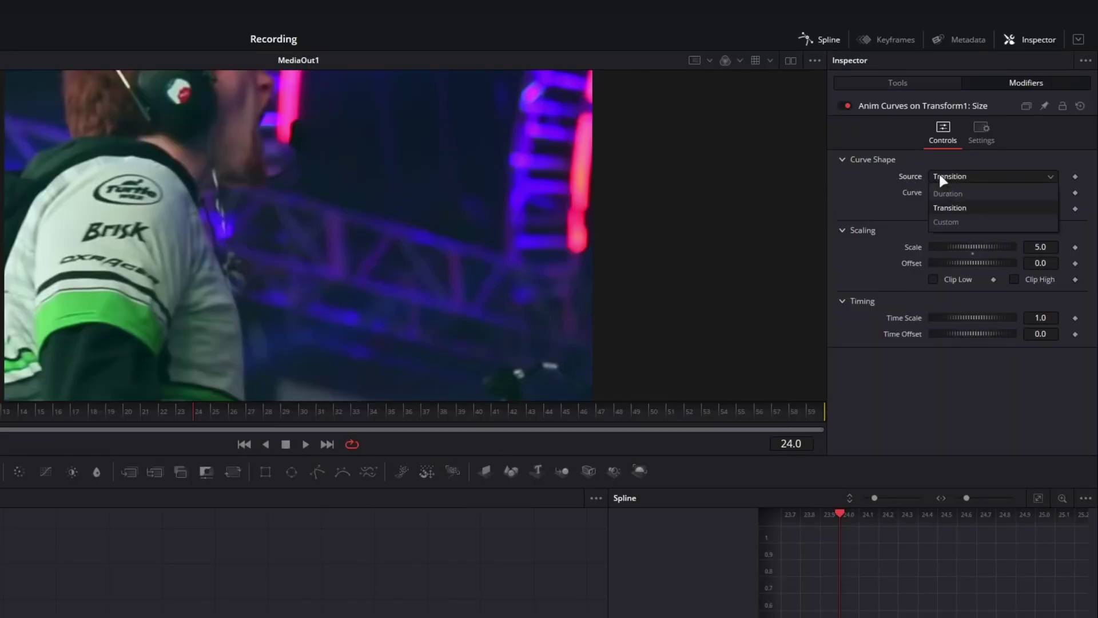
pyautogui.click(967, 195)
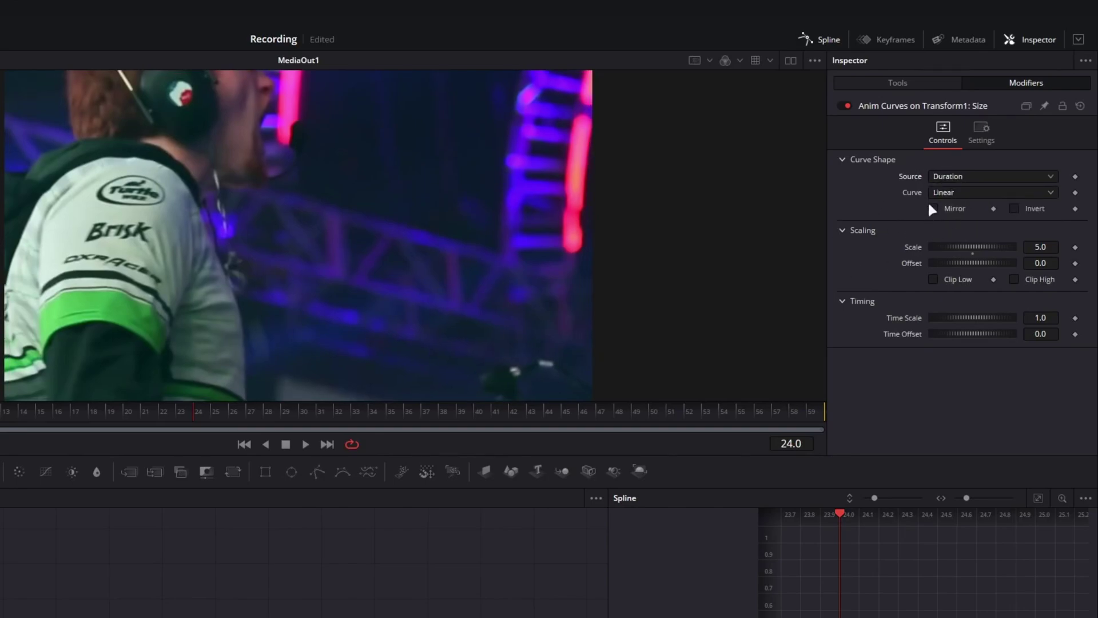
pyautogui.click(943, 194)
pyautogui.click(938, 238)
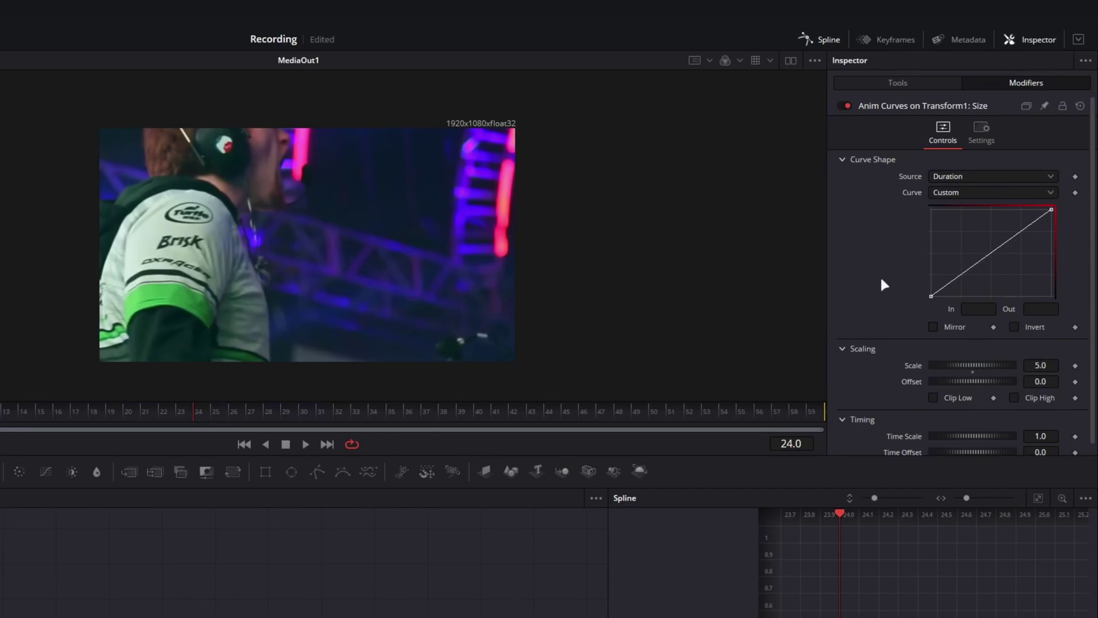
pyautogui.moveTo(253, 312); pyautogui.dragTo(952, 294)
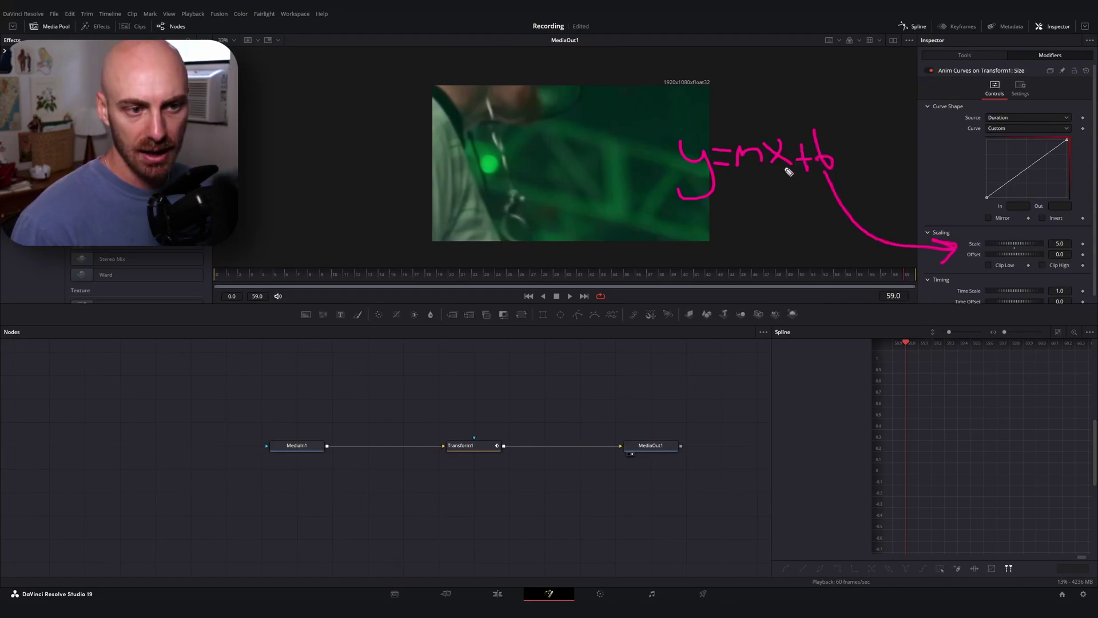
# - Check Transform1's Size value in the Tools tab and play the clip to see the zoom
pyautogui.moveTo(748, 171)
pyautogui.mouseDown()
pyautogui.moveTo(817, 257)
pyautogui.moveTo(954, 245)
pyautogui.mouseUp()
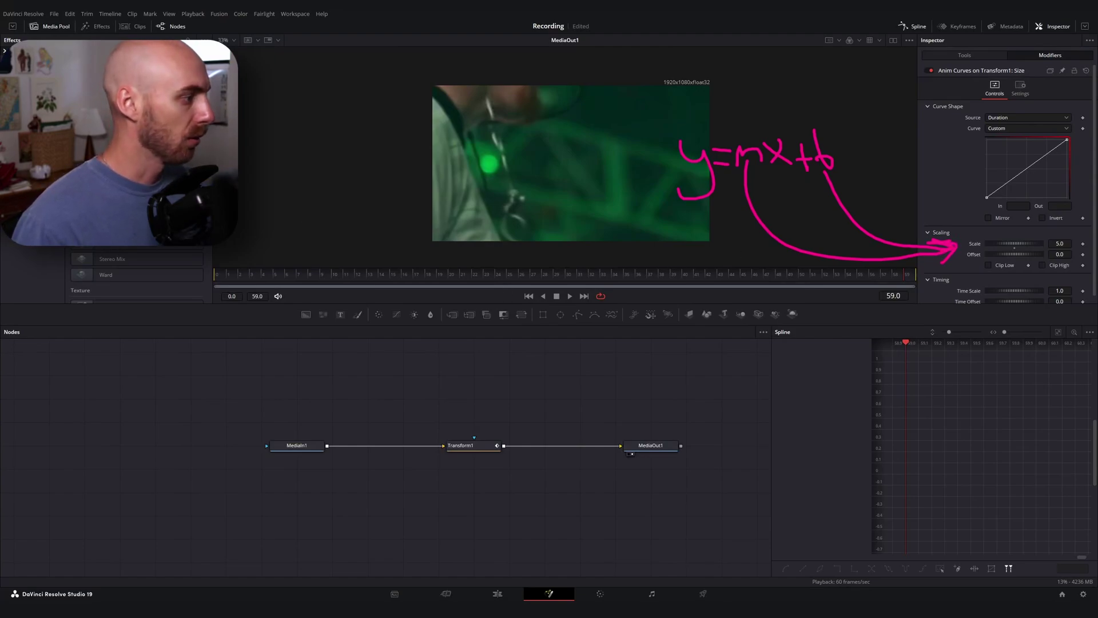
pyautogui.press('Escape')
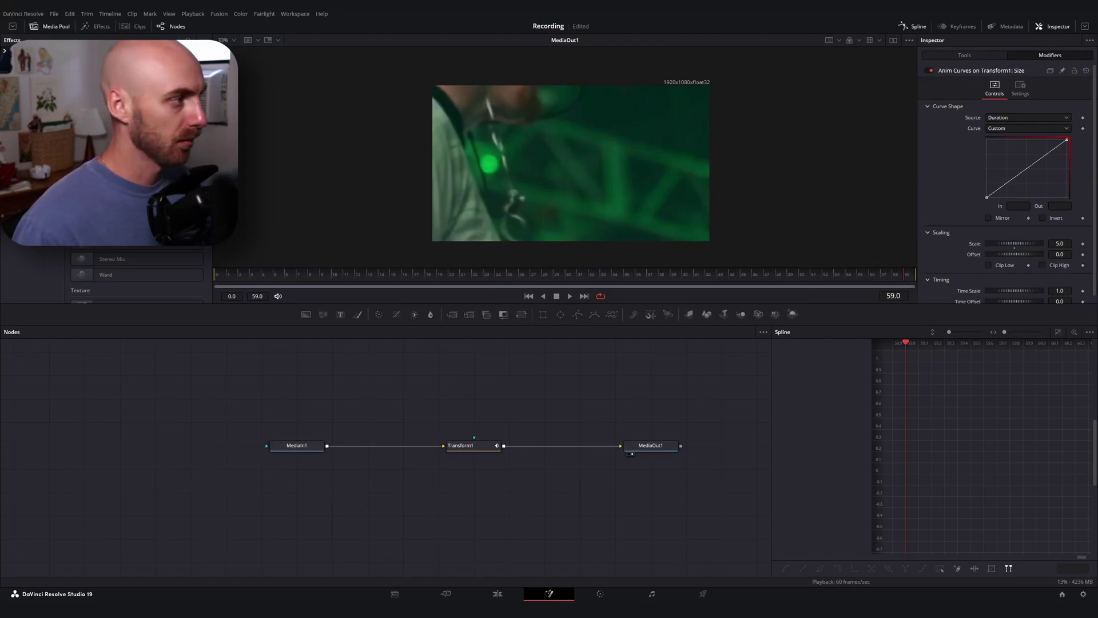
pyautogui.click(965, 54)
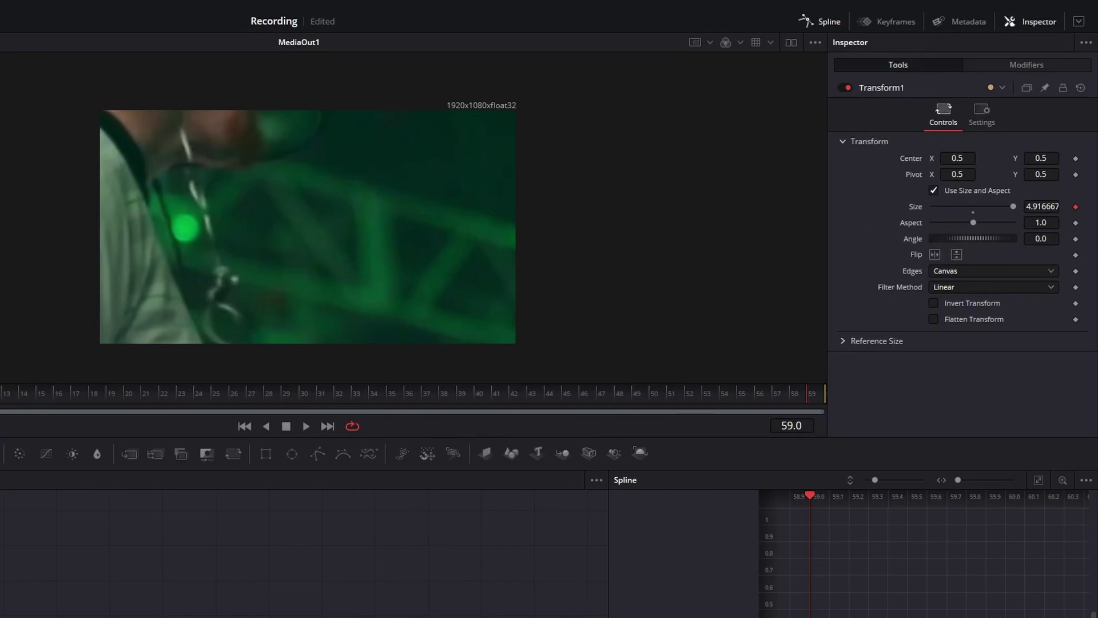
pyautogui.press('space')
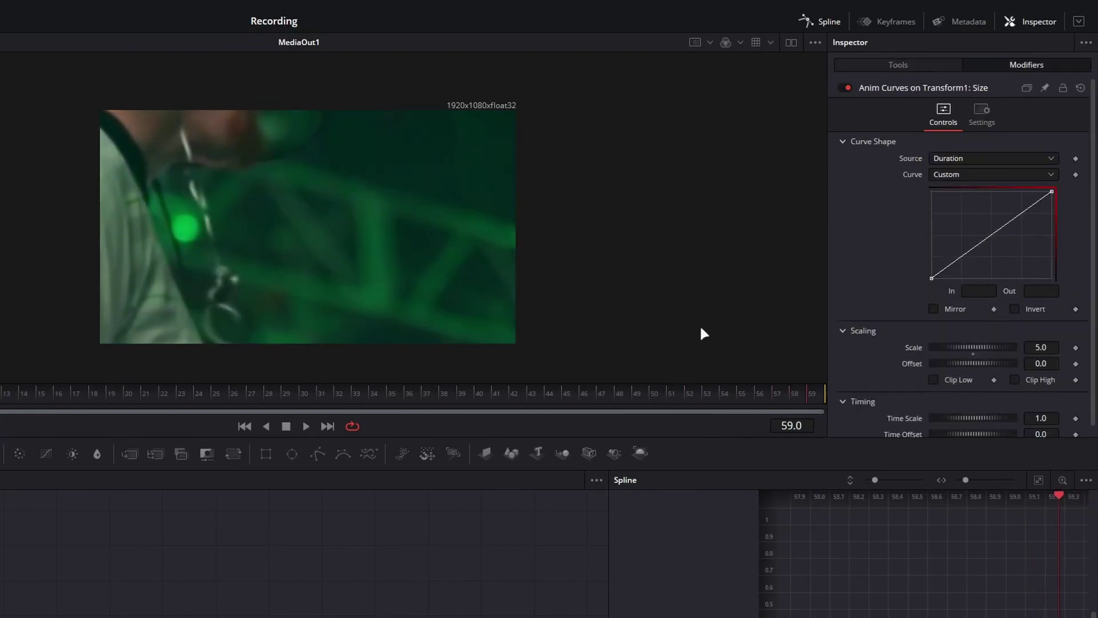
# - Enter 1 as the Anim Curves Scale, replacing 5.0
pyautogui.click(1042, 344)
pyautogui.write('1')
pyautogui.press('Tab')
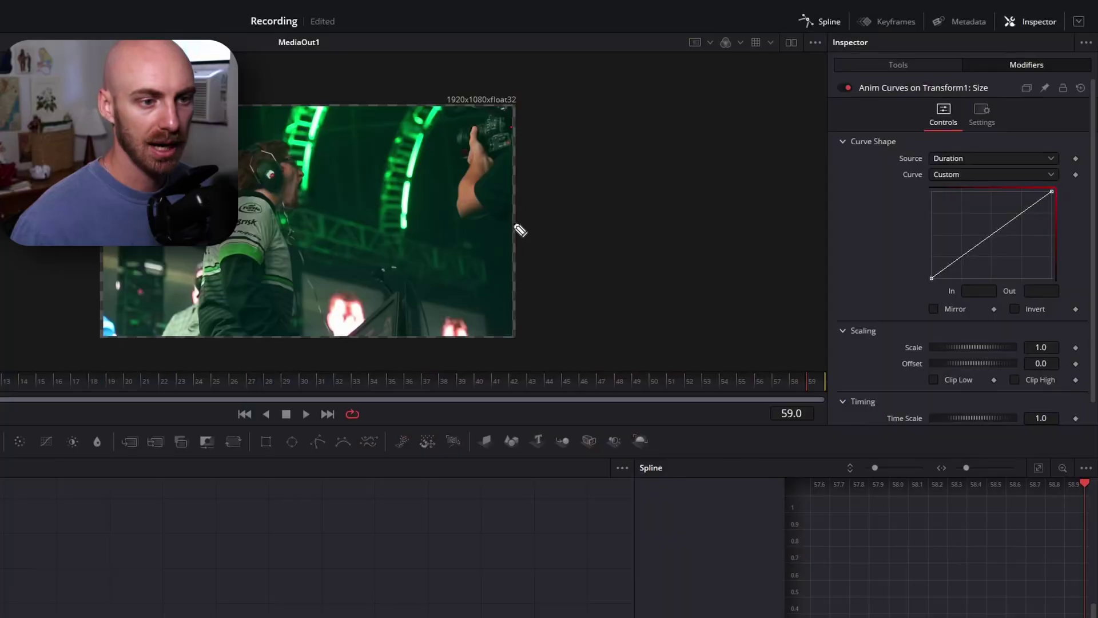
pyautogui.moveTo(513, 216)
pyautogui.mouseDown()
pyautogui.moveTo(557, 226)
pyautogui.moveTo(509, 269)
pyautogui.mouseUp()
pyautogui.moveTo(558, 231)
pyautogui.mouseDown()
pyautogui.moveTo(619, 231)
pyautogui.moveTo(617, 252)
pyautogui.mouseUp()
pyautogui.moveTo(622, 259)
pyautogui.mouseDown()
pyautogui.moveTo(638, 239)
pyautogui.moveTo(715, 260)
pyautogui.mouseUp()
pyautogui.moveTo(712, 235)
pyautogui.mouseDown()
pyautogui.moveTo(685, 260)
pyautogui.moveTo(746, 247)
pyautogui.mouseUp()
pyautogui.moveTo(738, 235); pyautogui.dragTo(745, 266)
pyautogui.moveTo(752, 213); pyautogui.dragTo(759, 253)
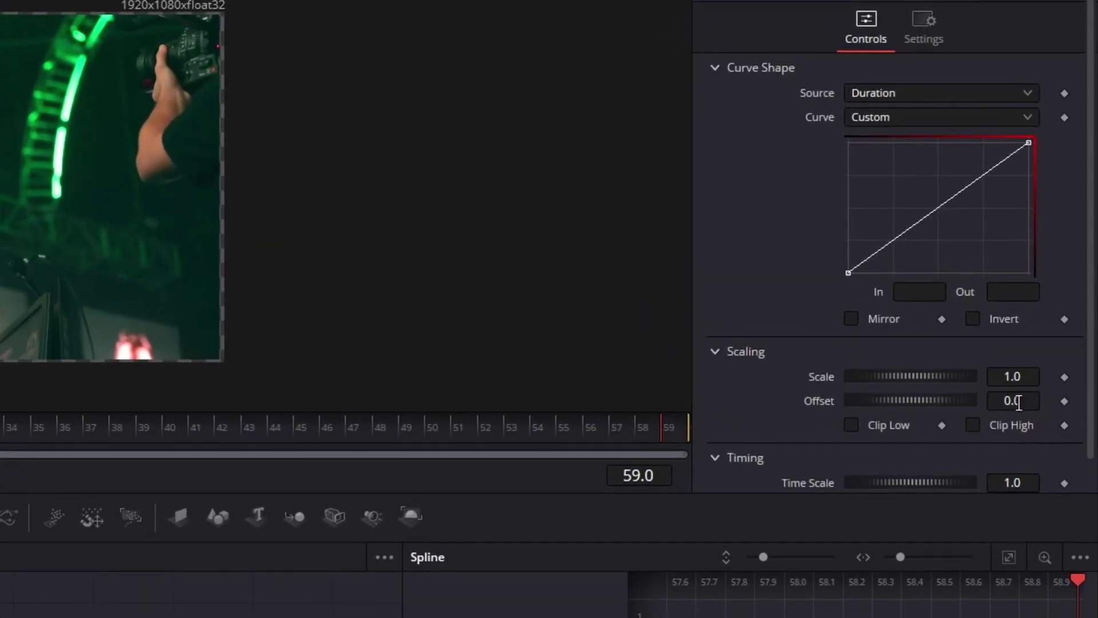
# - Give the Anim Curves Offset 1.0 and Scale 0.5, then play back to preview the zoom
pyautogui.click(1045, 363)
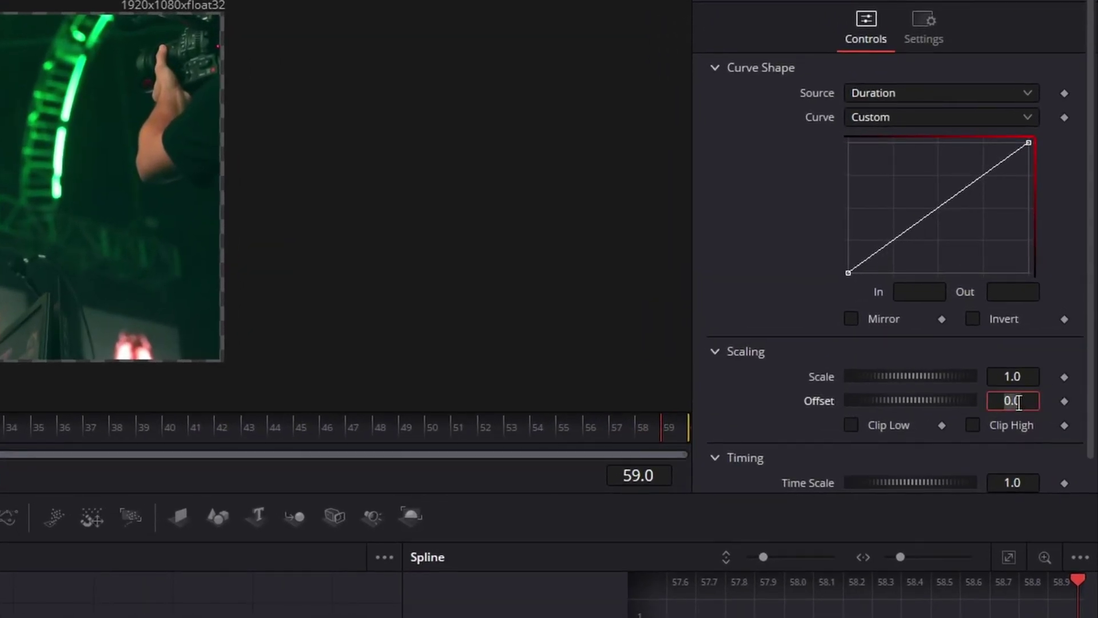
pyautogui.press('Tab')
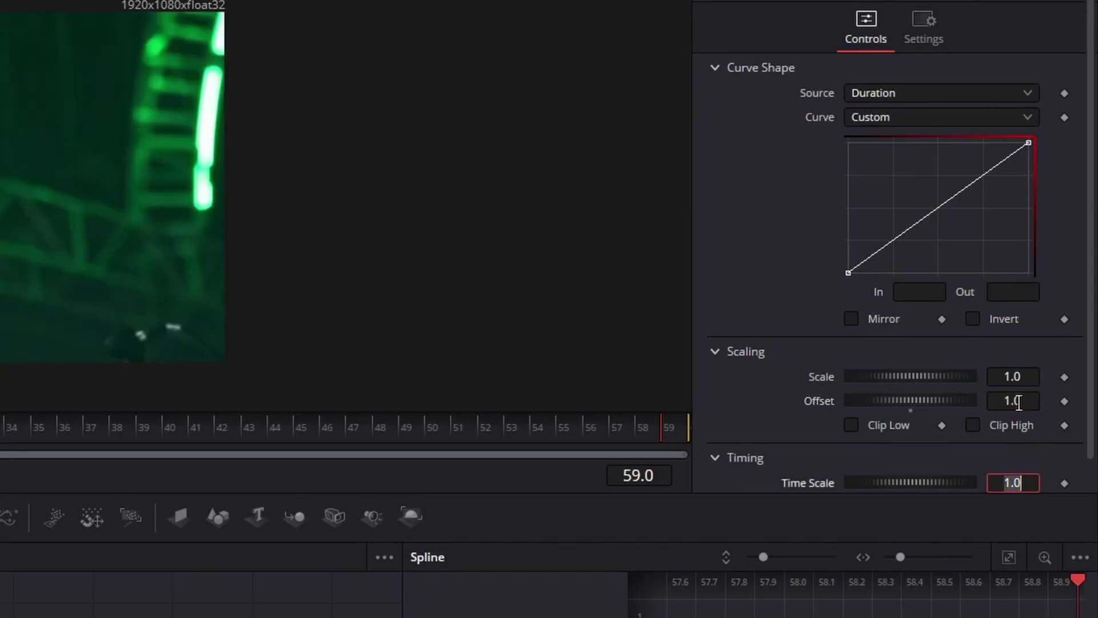
pyautogui.click(1010, 375)
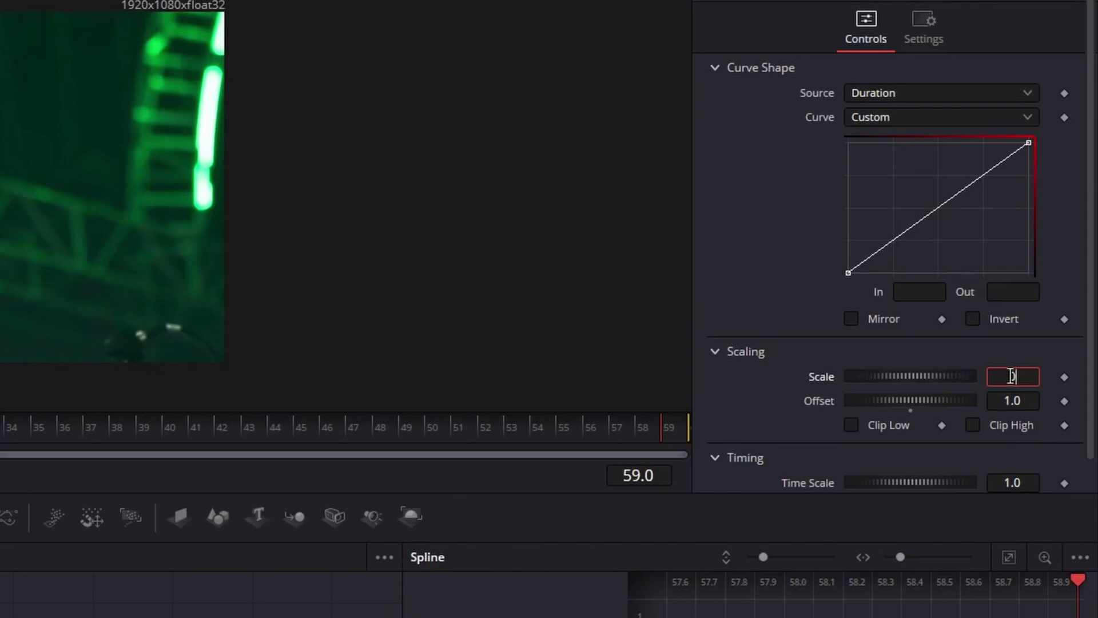
pyautogui.press('BackSpace')
pyautogui.press('Tab')
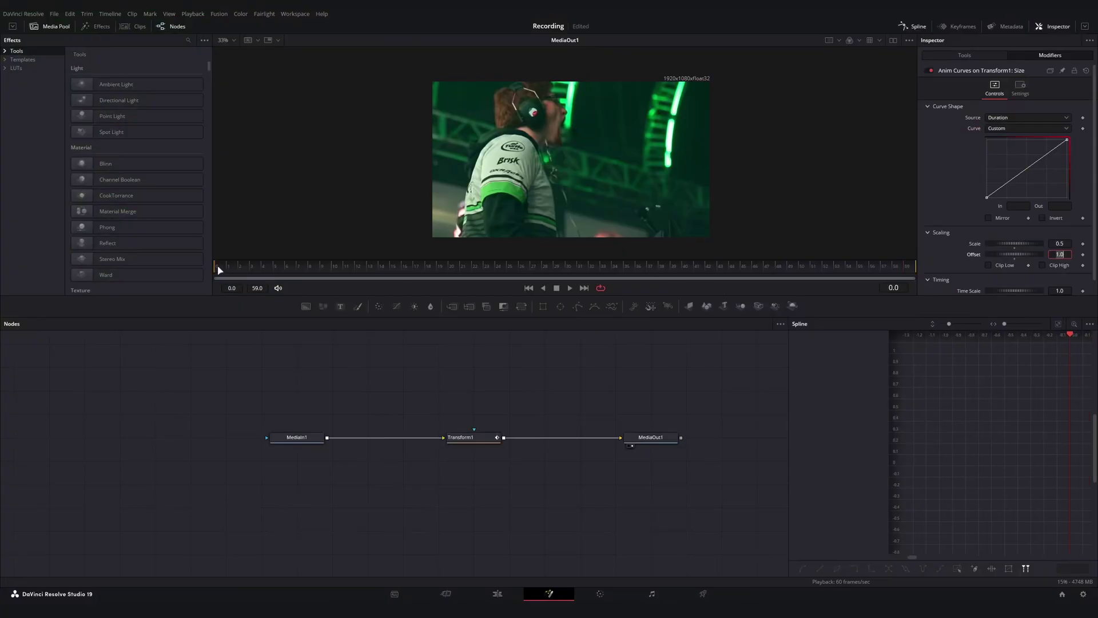
pyautogui.press('space')
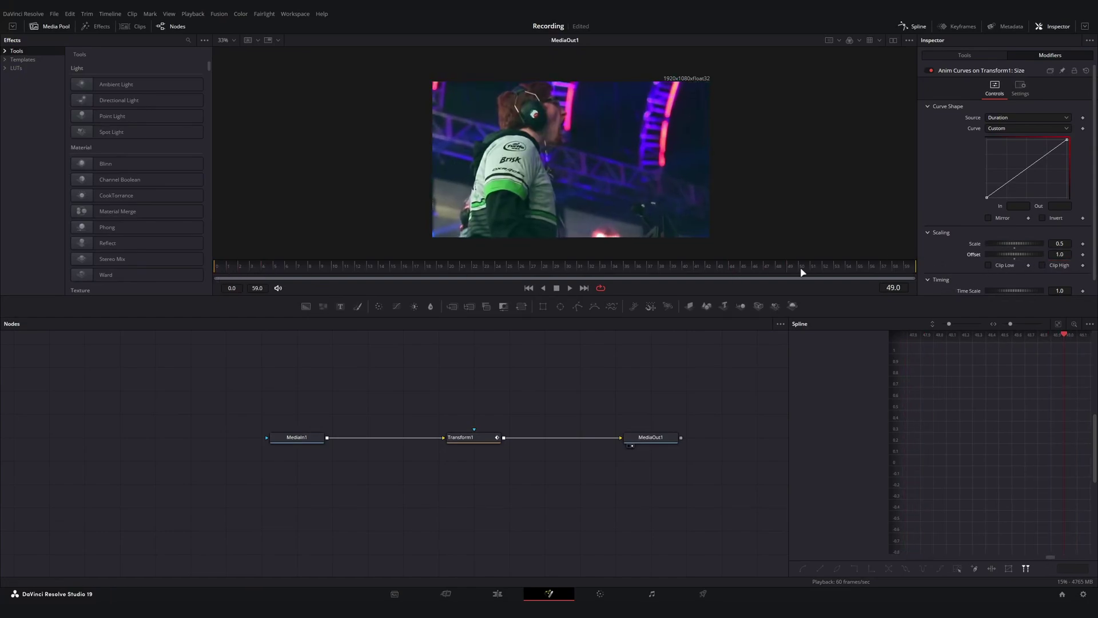
pyautogui.click(973, 52)
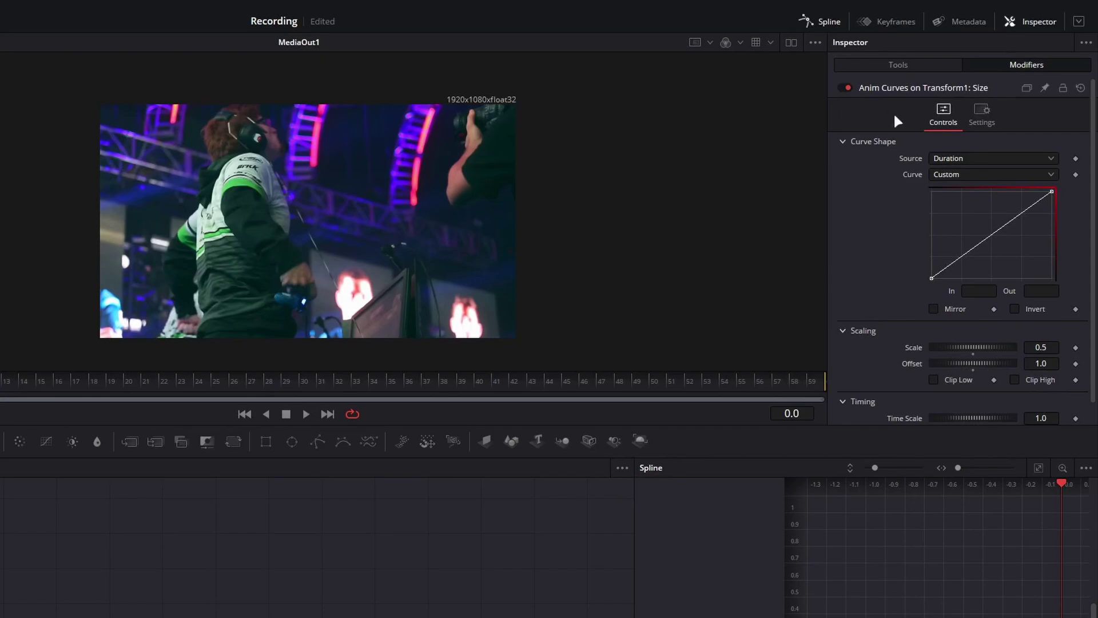
# - Enable Invert on the size curve and scrub the clip to confirm the reversed zoom
pyautogui.click(1014, 309)
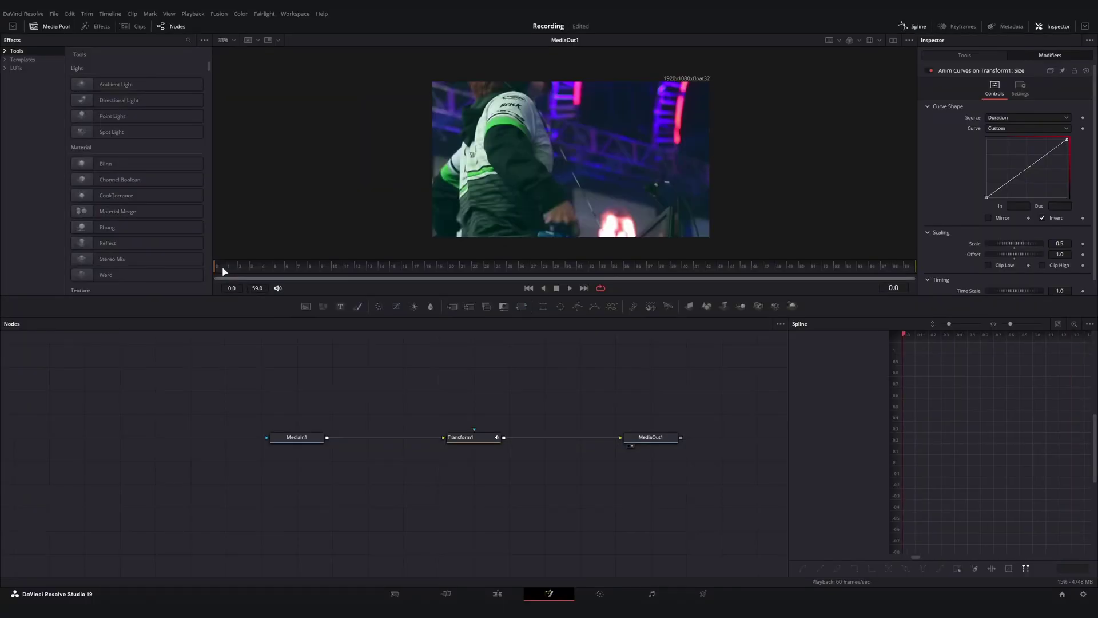
pyautogui.moveTo(215, 268); pyautogui.dragTo(948, 268)
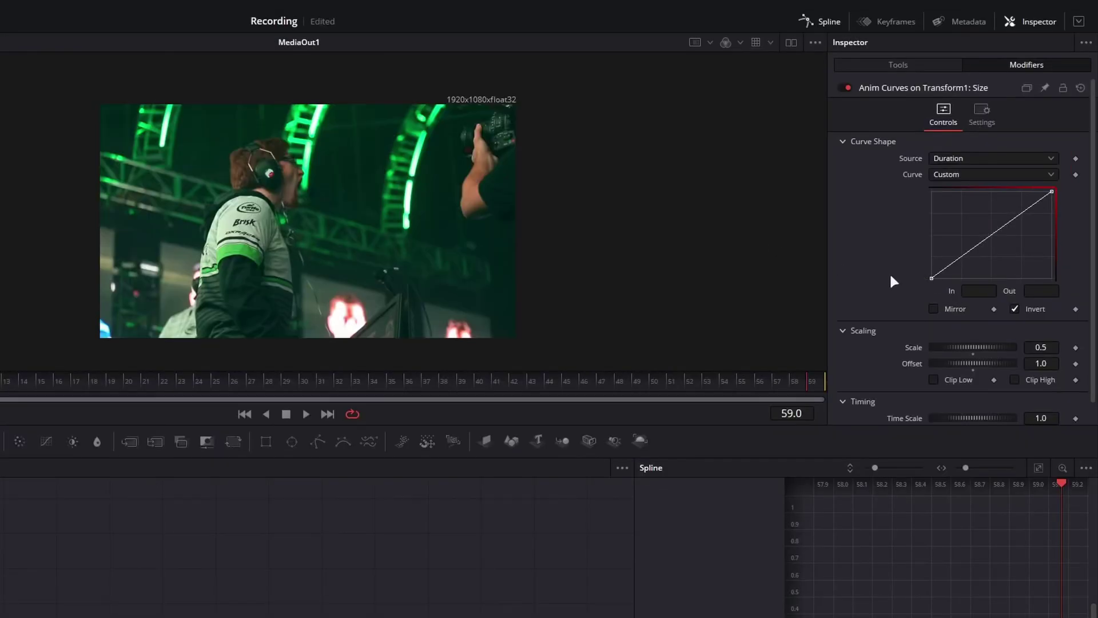
# - Drag the Custom curve's mid handle and top-right tangent to form an S-shaped ease
pyautogui.click(932, 278)
pyautogui.moveTo(971, 249); pyautogui.dragTo(934, 212)
pyautogui.click(1052, 190)
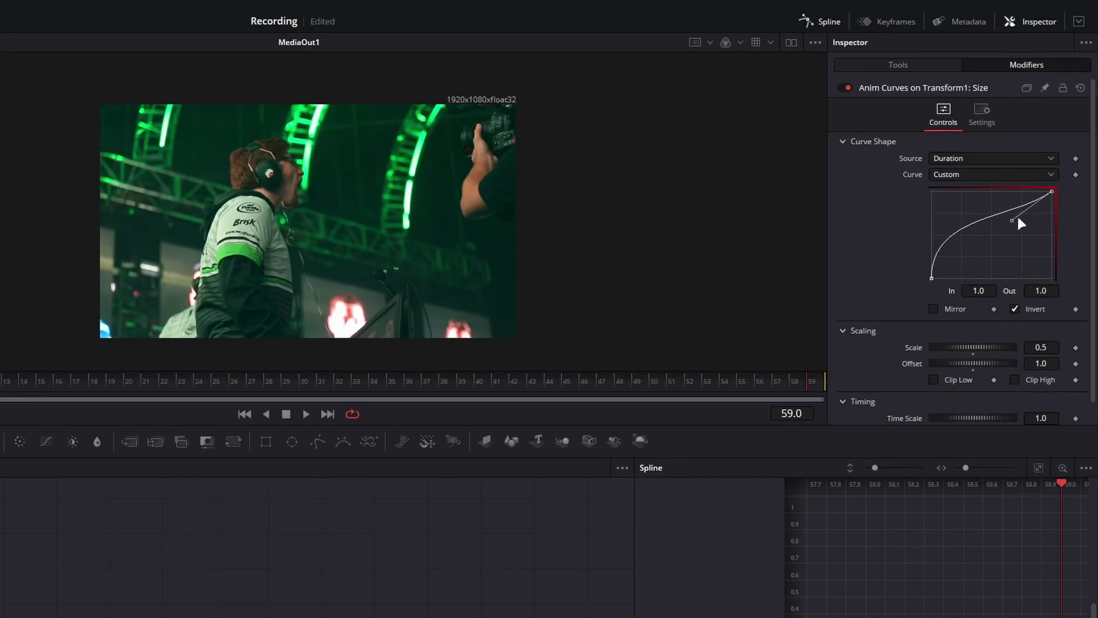
pyautogui.moveTo(1011, 219); pyautogui.dragTo(1061, 256)
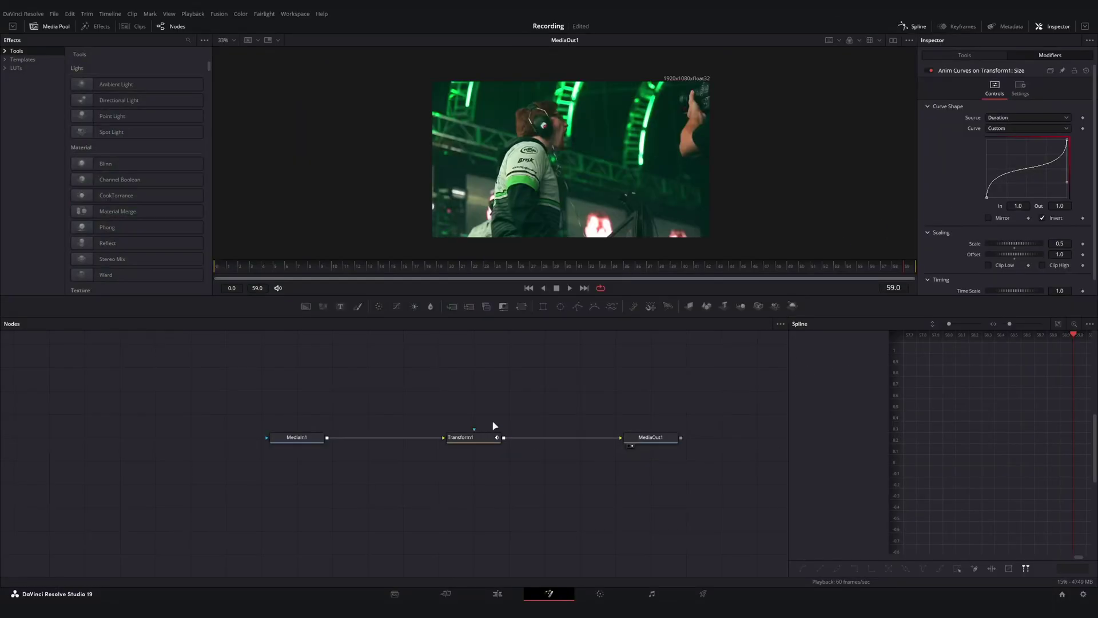
# - Show Transform1's size Lookup curve in a widened Spline graph, zoomed to fit
pyautogui.click(486, 437)
pyautogui.moveTo(787, 378); pyautogui.dragTo(609, 368)
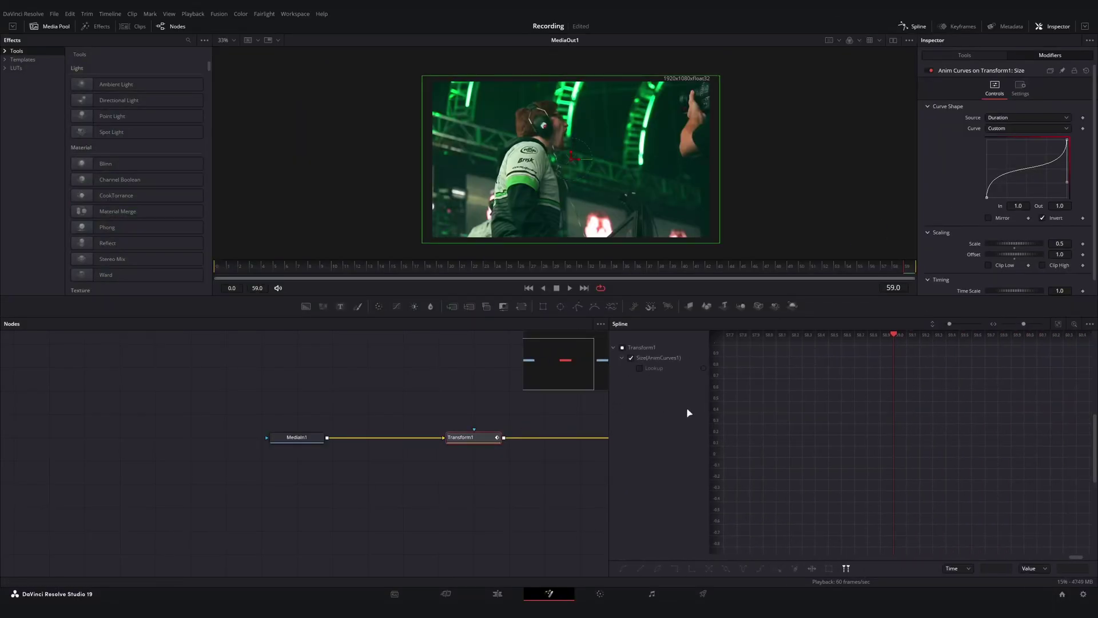
pyautogui.click(914, 26)
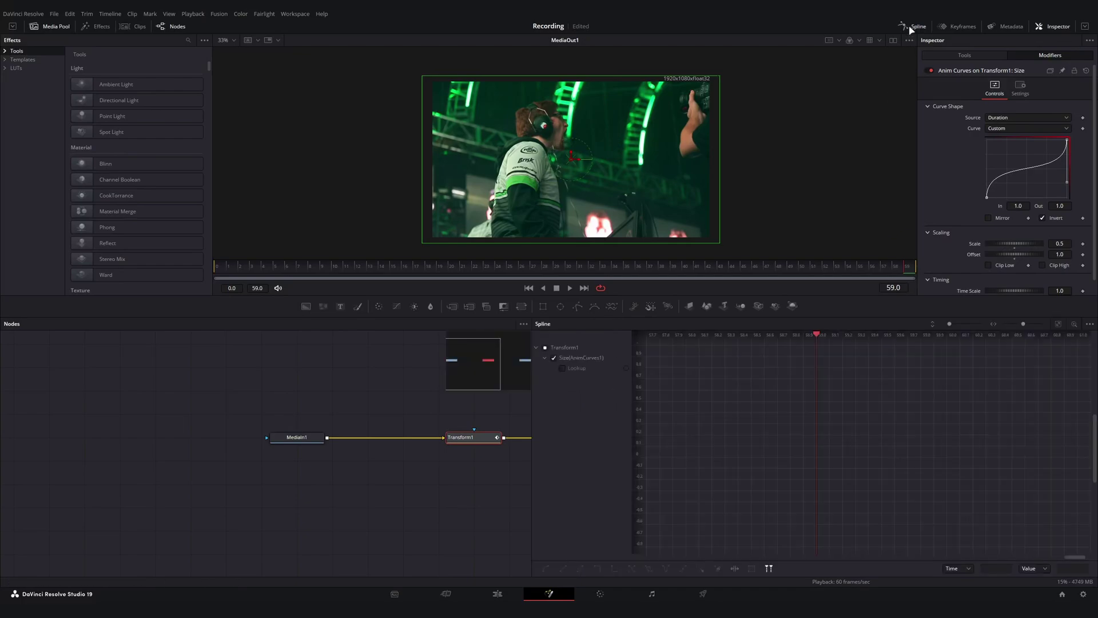
pyautogui.click(562, 368)
pyautogui.click(1059, 325)
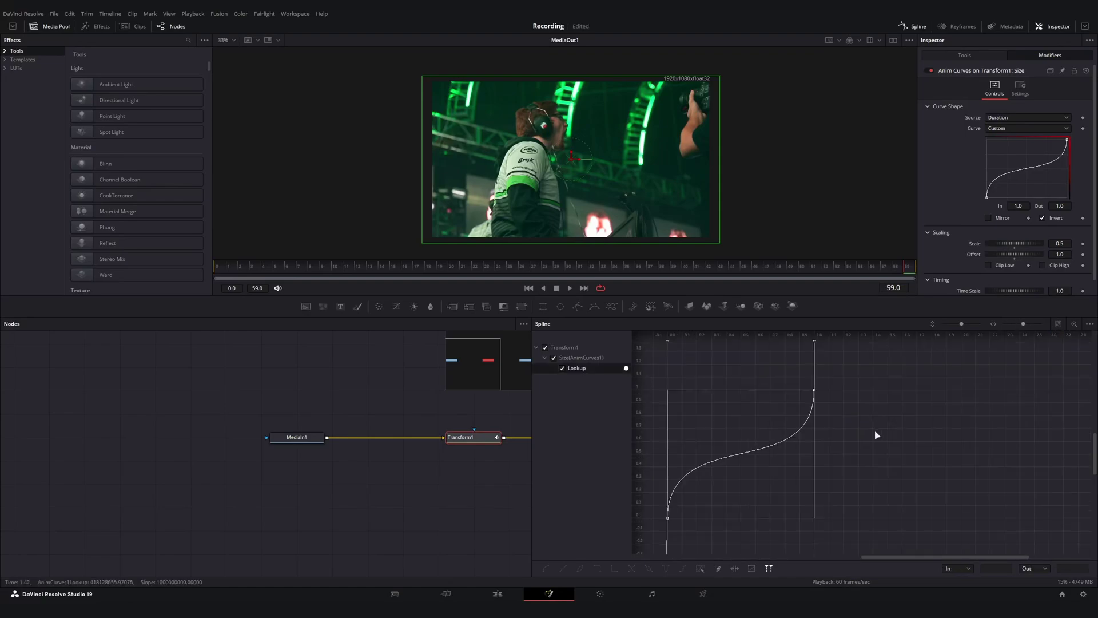
pyautogui.scroll(5, 876, 436)
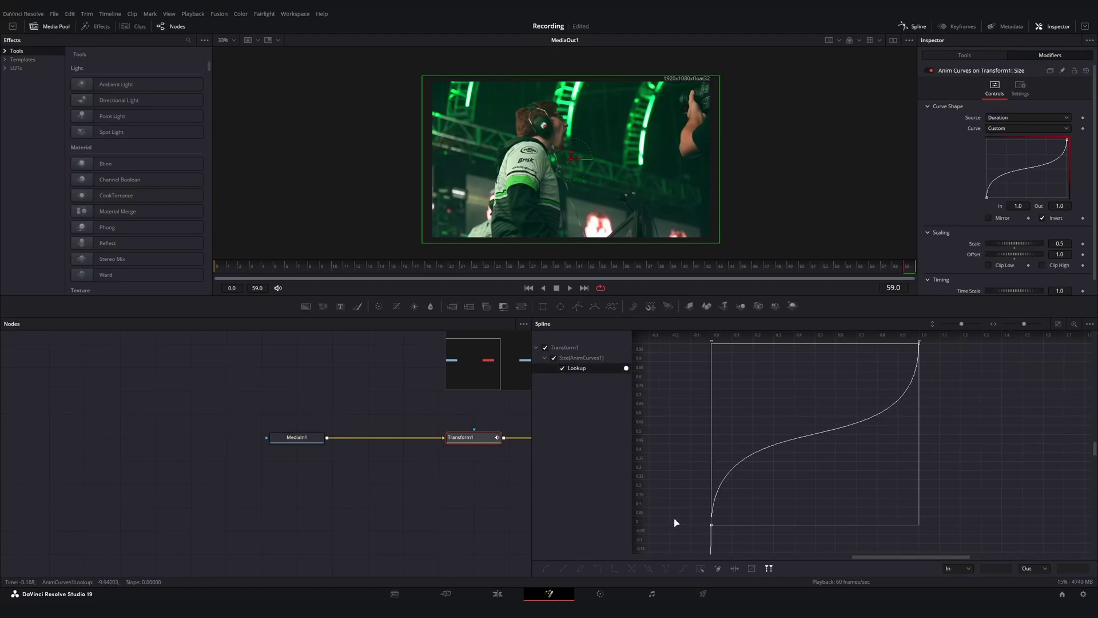
# - Steepen the bottom-left and top-right keyframe tangents, then play the new zoom ramp
pyautogui.moveTo(672, 516); pyautogui.dragTo(790, 554)
pyautogui.moveTo(713, 394); pyautogui.dragTo(713, 362)
pyautogui.click(933, 363)
pyautogui.moveTo(933, 363); pyautogui.dragTo(914, 356)
pyautogui.moveTo(919, 494); pyautogui.dragTo(916, 522)
pyautogui.press('space')
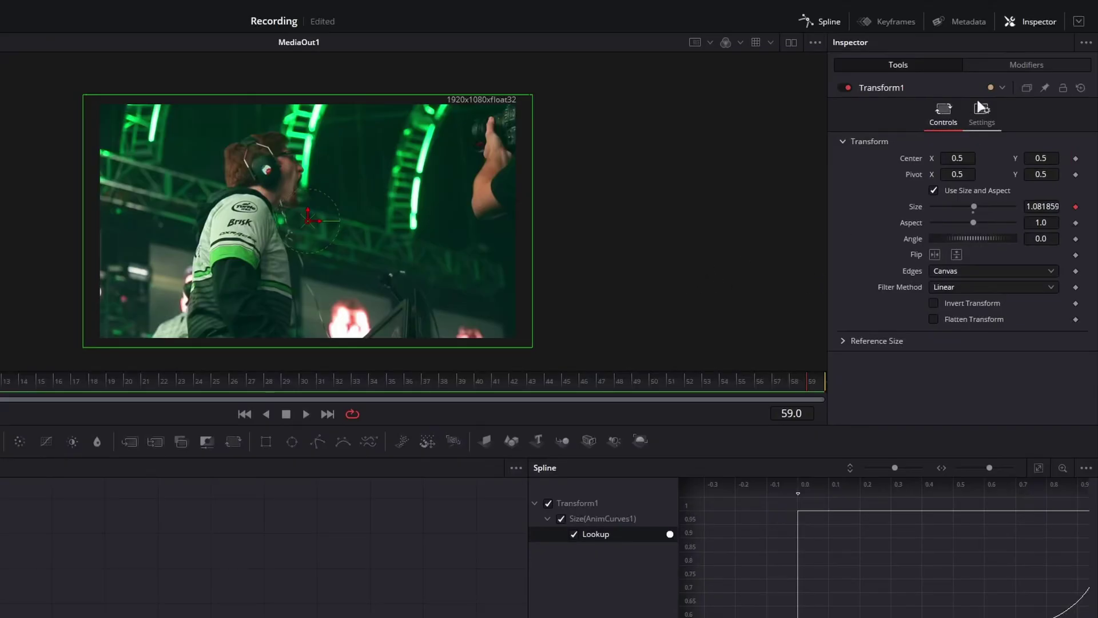
# - Enable Motion Blur in Transform1's Settings and set the Anim Curves Scale to 1.0
pyautogui.click(975, 111)
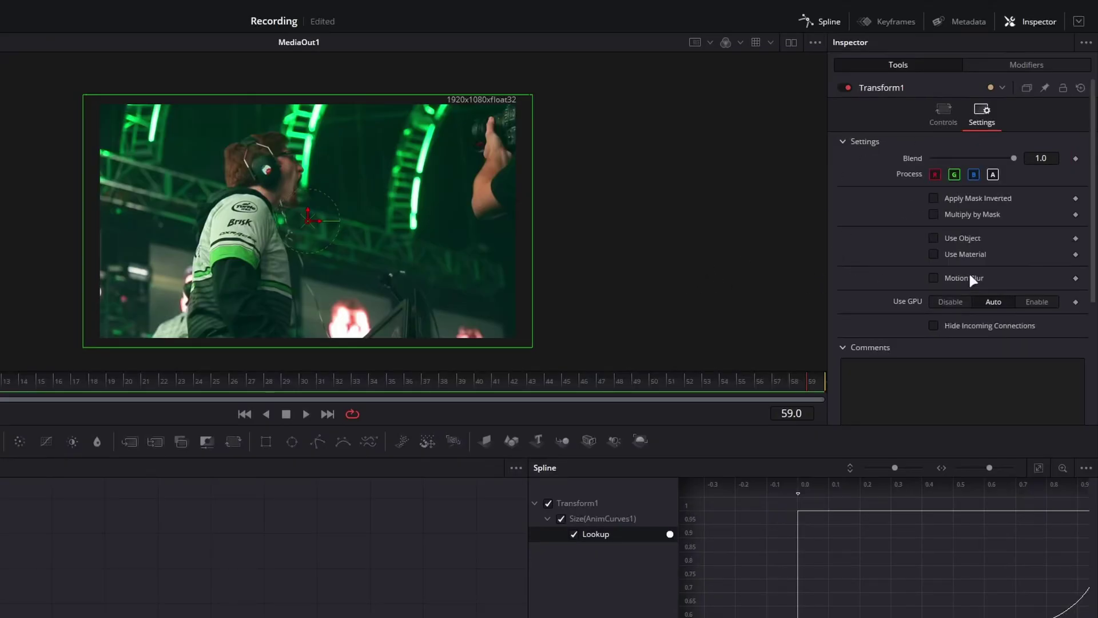
pyautogui.click(934, 278)
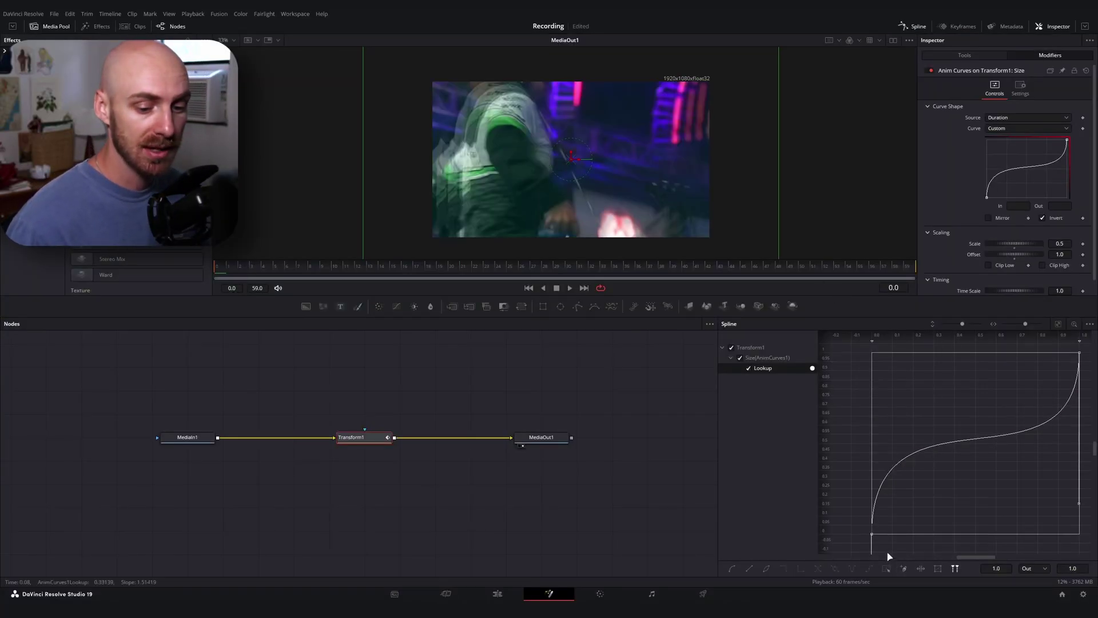
pyautogui.click(872, 534)
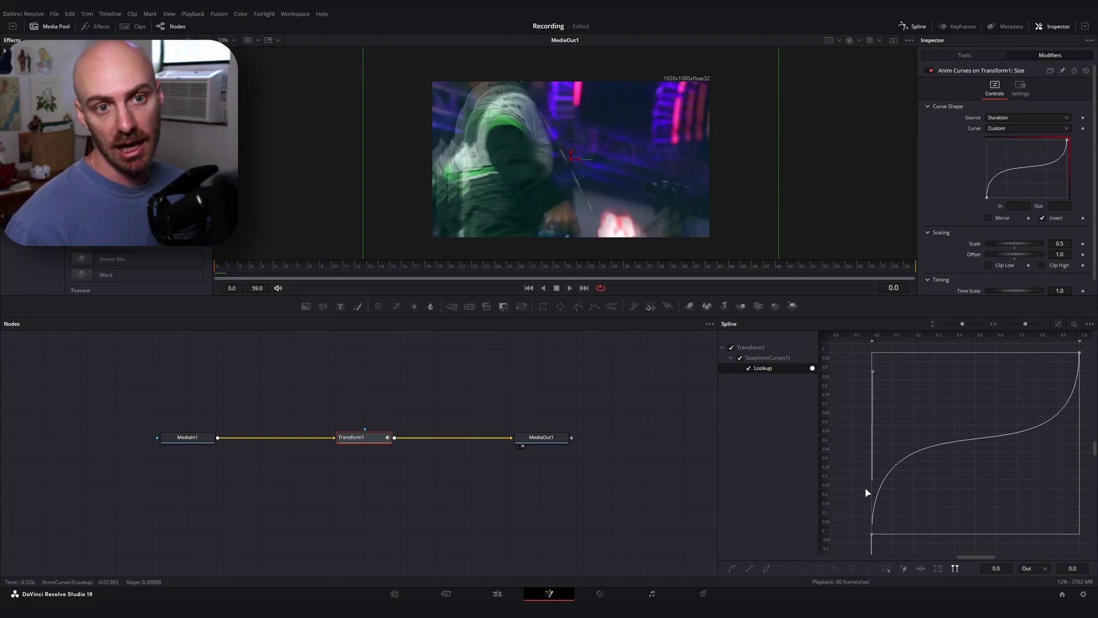
pyautogui.click(989, 440)
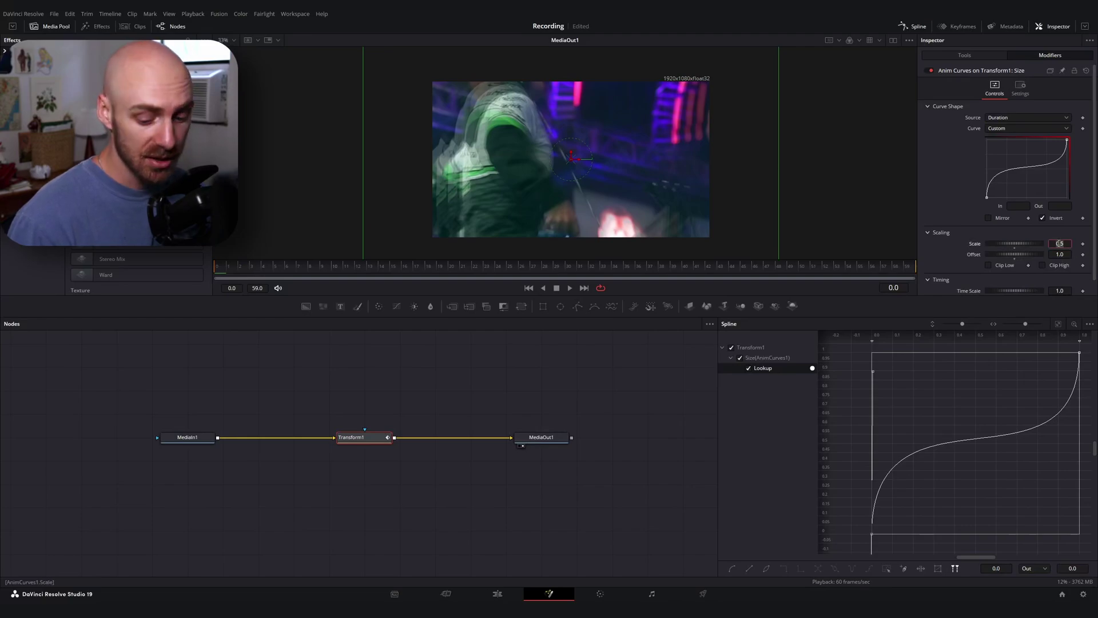
pyautogui.press('Tab')
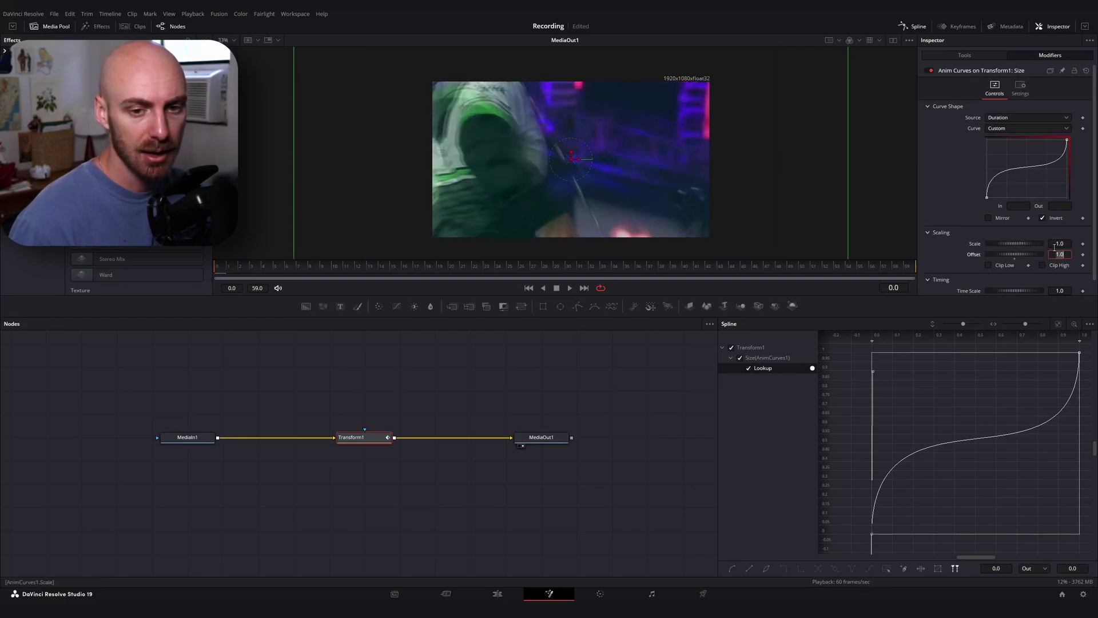
pyautogui.click(1058, 244)
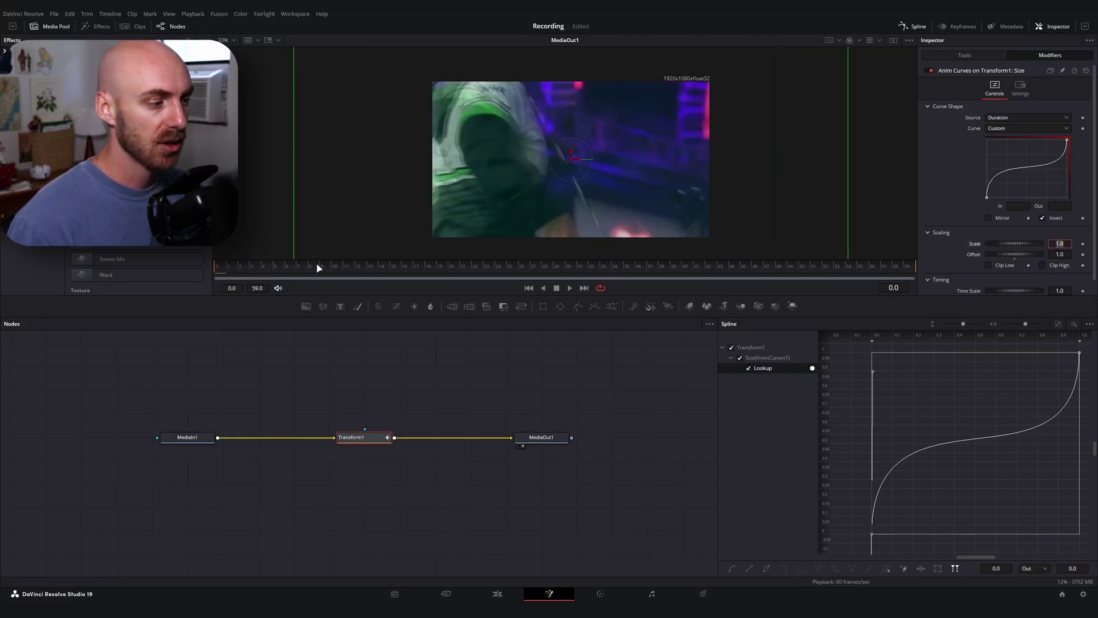
pyautogui.click(966, 57)
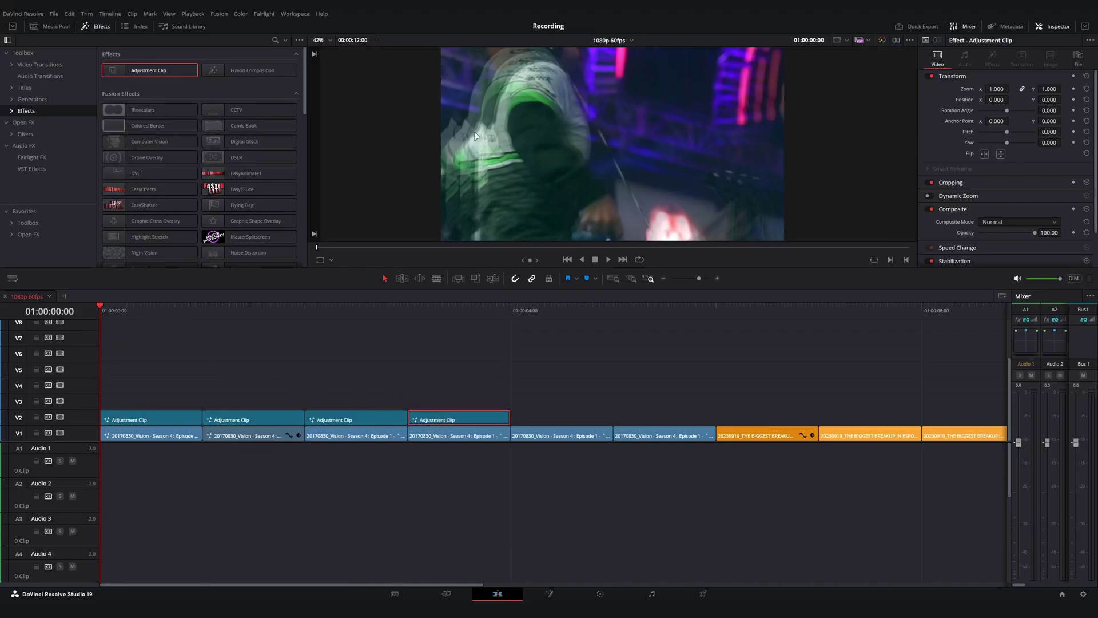
# - Trim the fourth V1 clip shorter and preview the zoom playback from the timeline start
pyautogui.click(345, 383)
pyautogui.press('space')
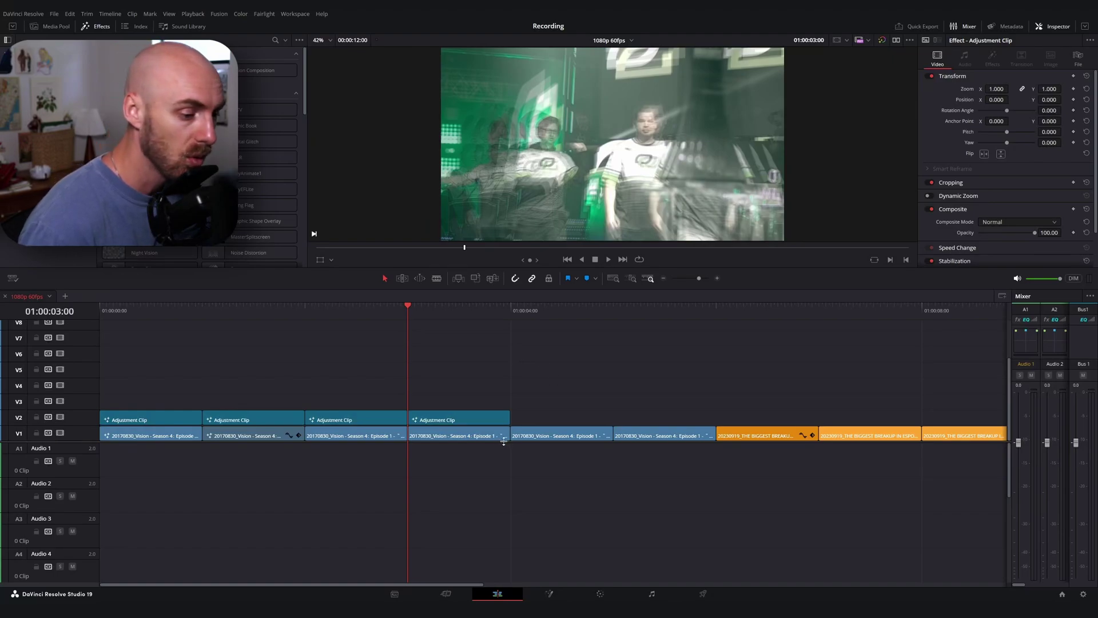
pyautogui.scroll(-2, 503, 441)
pyautogui.moveTo(505, 398); pyautogui.dragTo(463, 387)
pyautogui.press('t')
pyautogui.moveTo(372, 372); pyautogui.dragTo(479, 403)
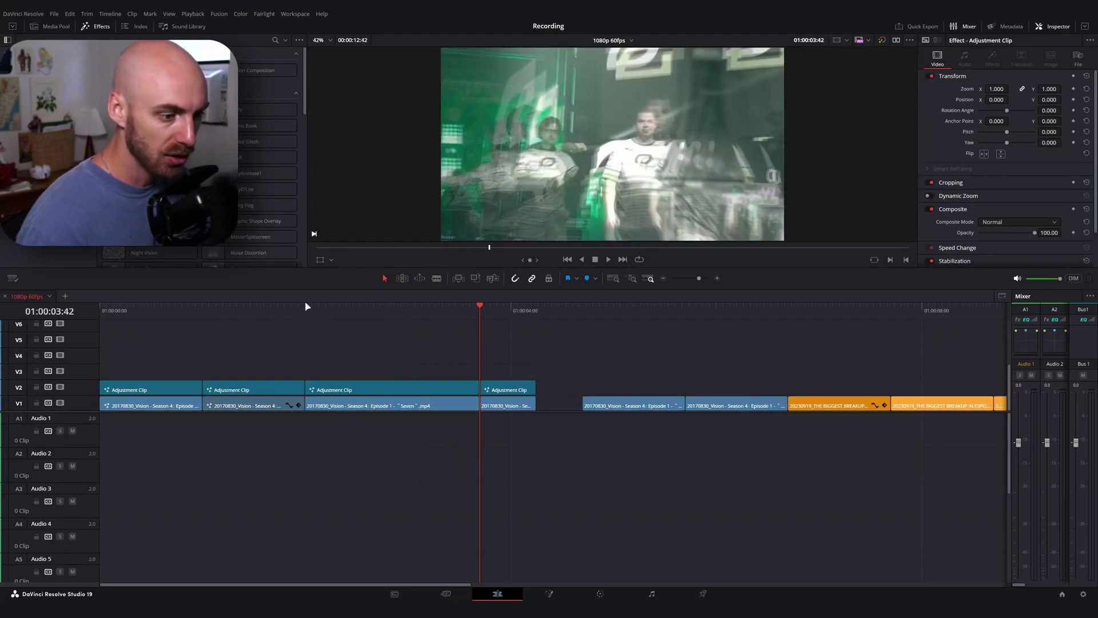
pyautogui.press('Home')
pyautogui.press('space')
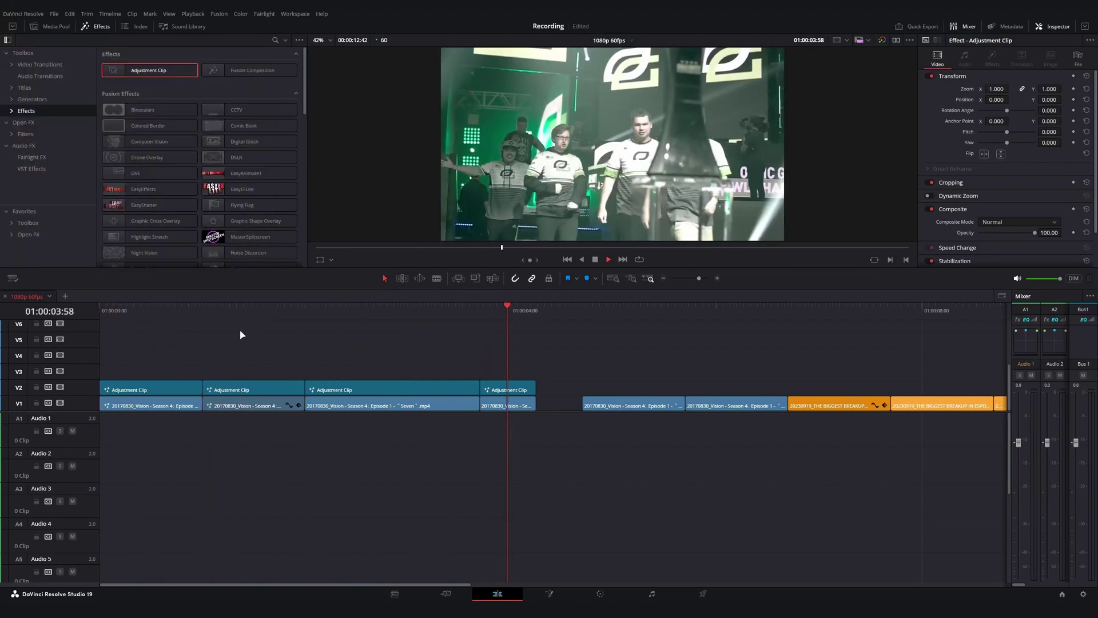
pyautogui.press('b')
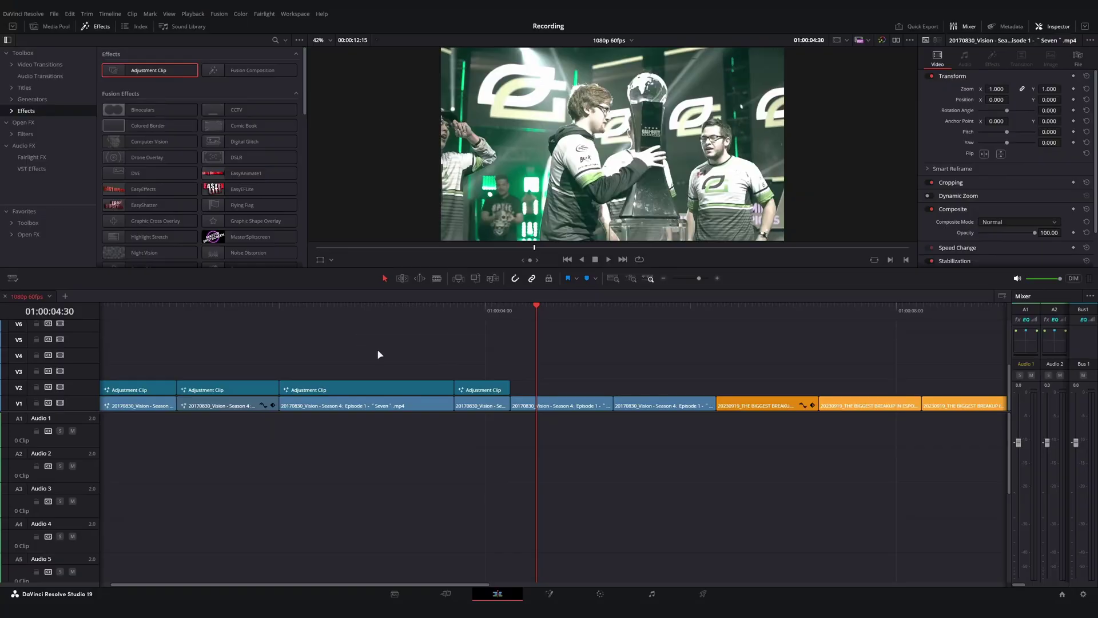
# - Copy the adjustment clip further along V2, shorten the copy's end, and open it in Fusion
pyautogui.moveTo(375, 389); pyautogui.dragTo(598, 390)
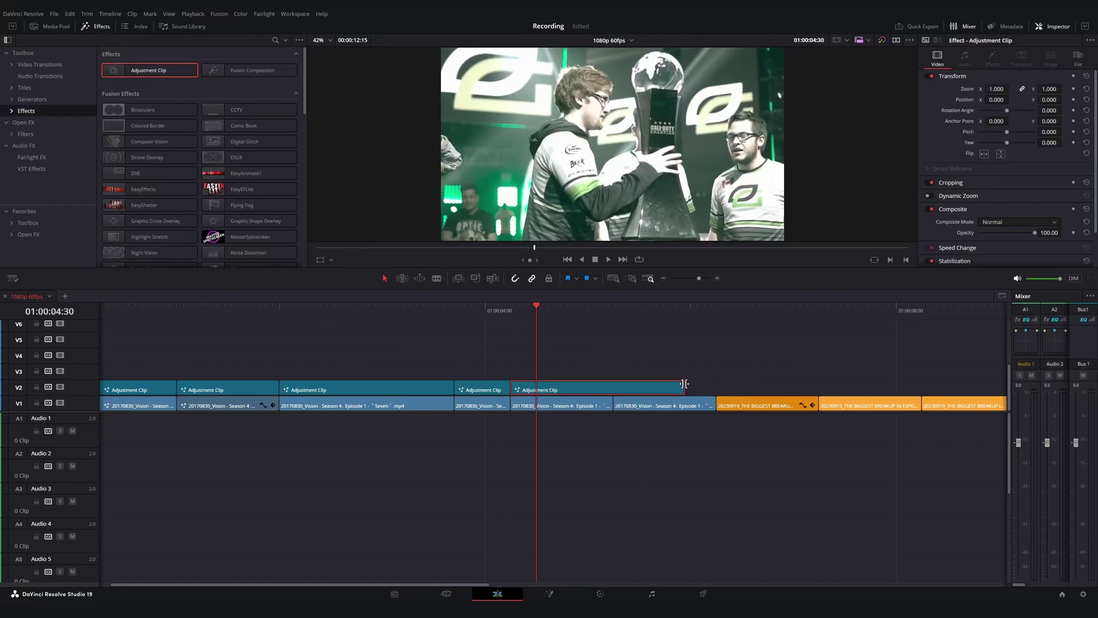
pyautogui.moveTo(685, 385); pyautogui.dragTo(613, 387)
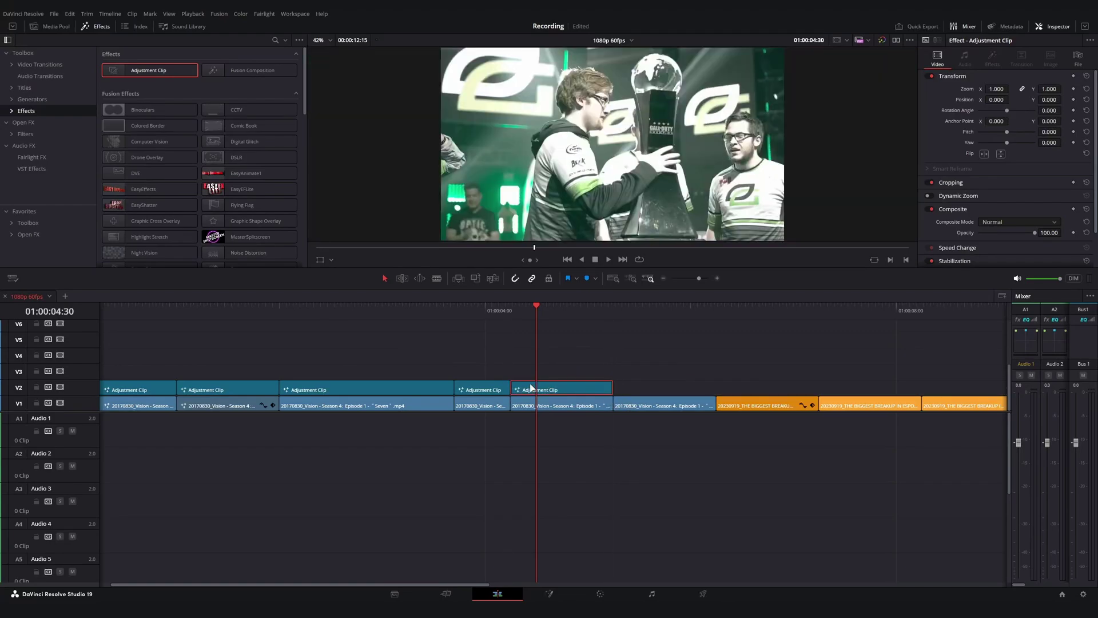
pyautogui.hotkey('shift', '5')
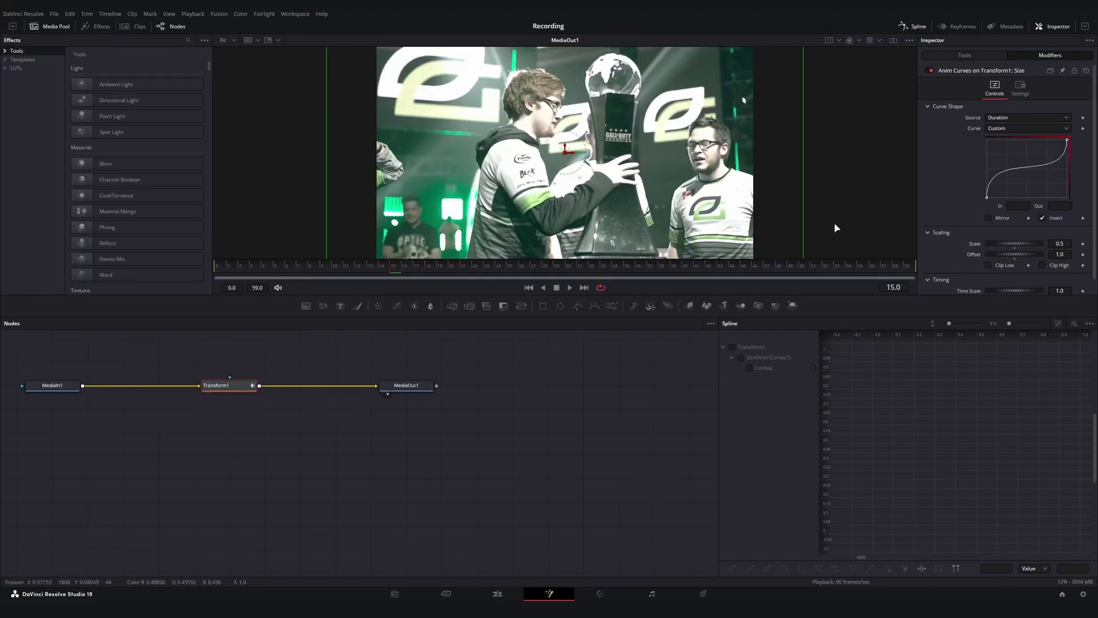
# - Uncheck Invert on the Anim Curves size ramp and play it from the first frame
pyautogui.click(1043, 219)
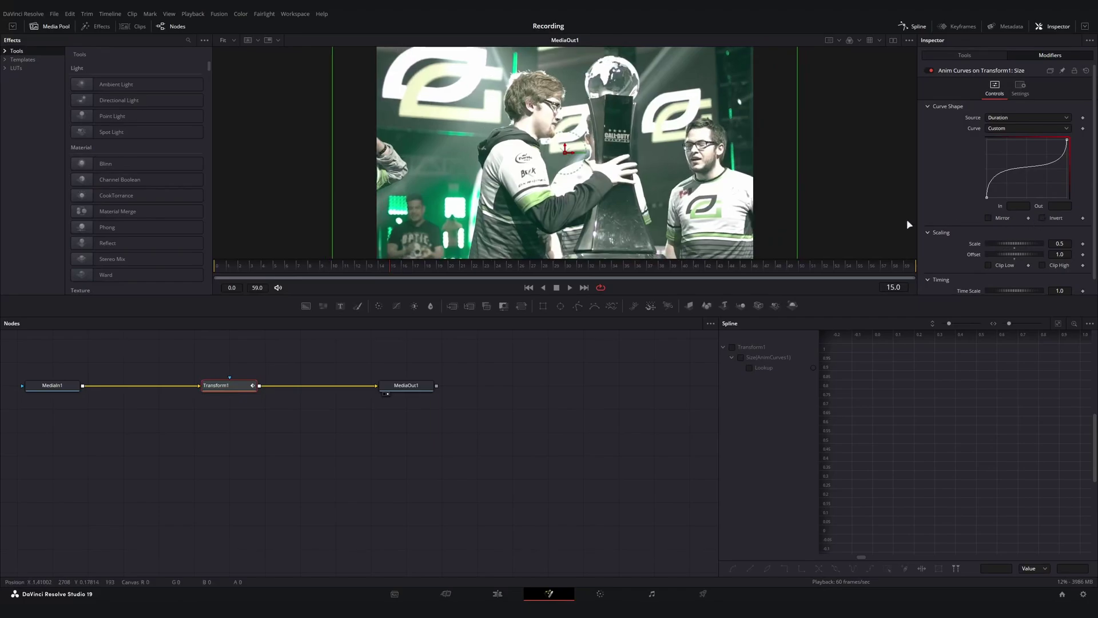
pyautogui.press('Home')
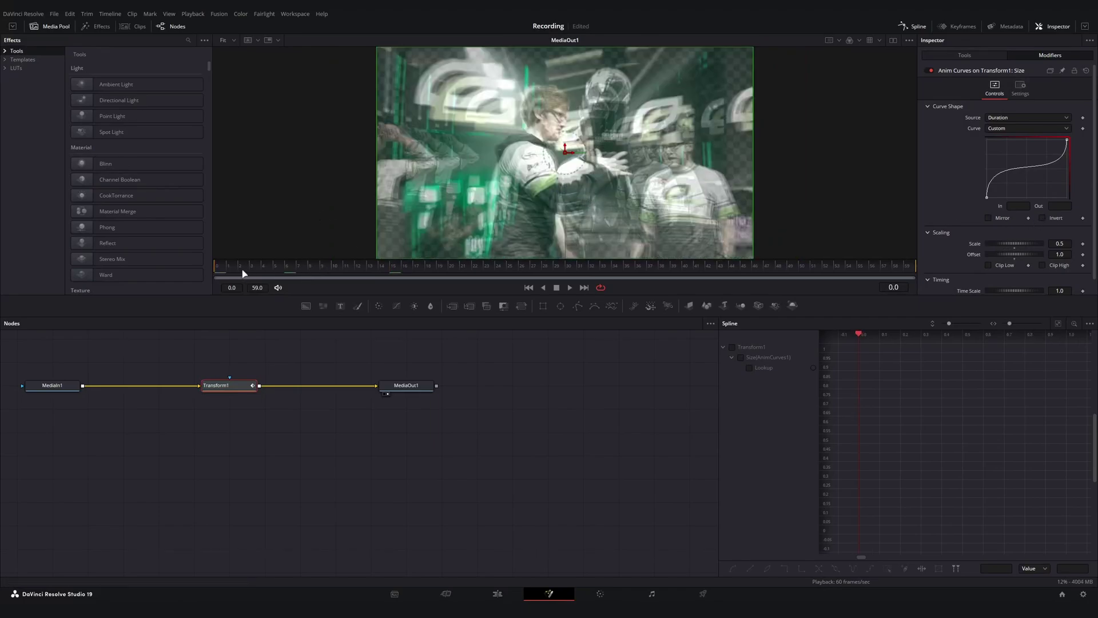
pyautogui.press('space')
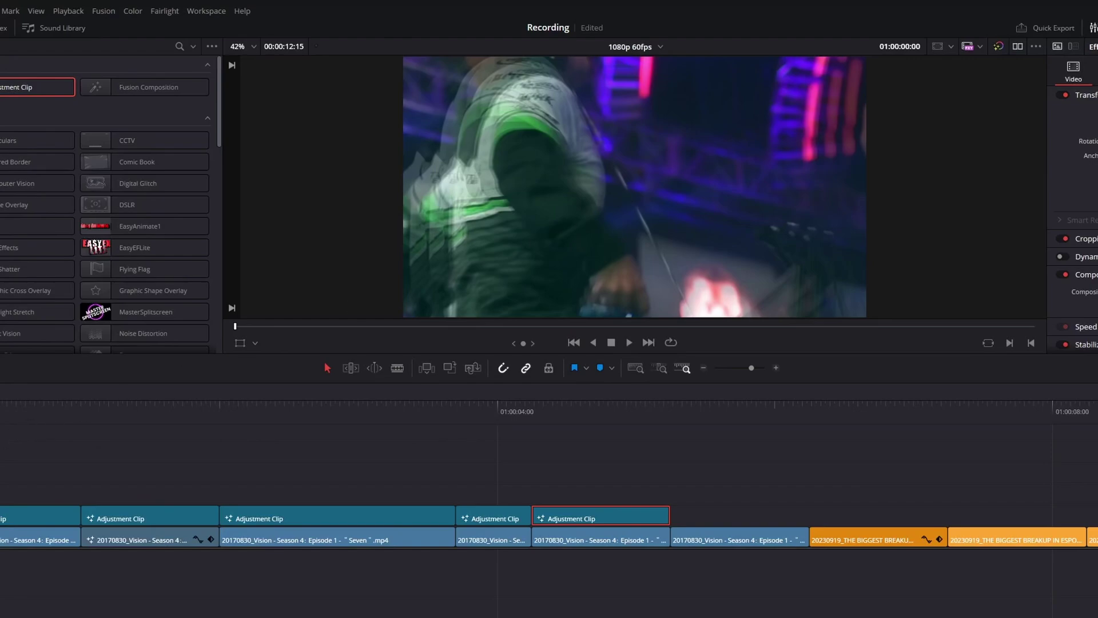
# - Move the Transform1 zoom pivot up-left to about 0.348, 0.909, preview, and return to Edit
pyautogui.hotkey('shift', '5')
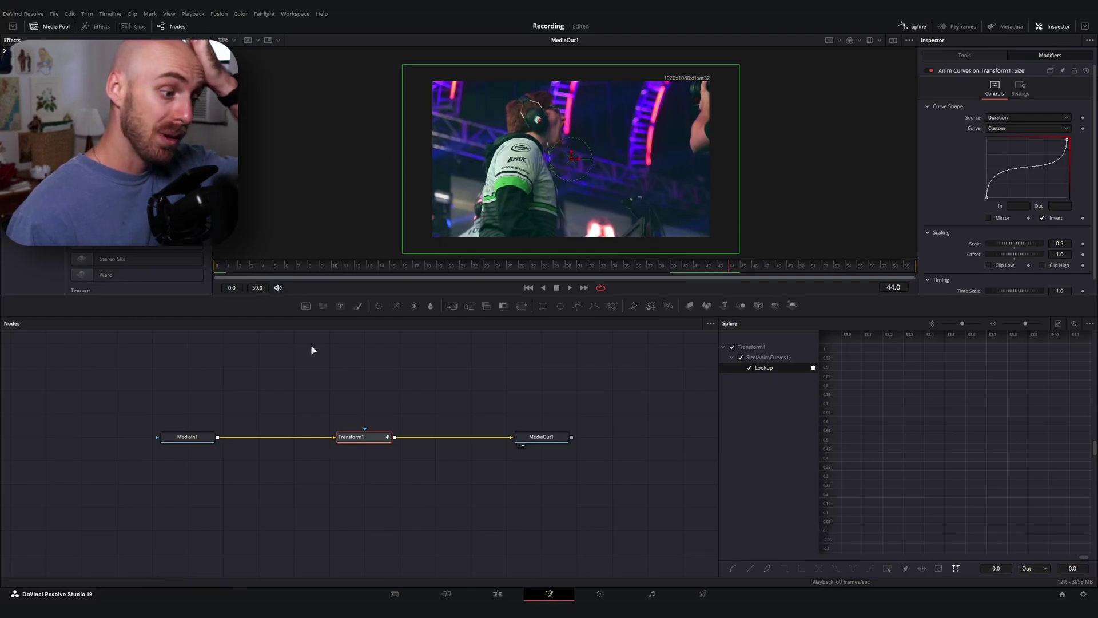
pyautogui.click(359, 437)
pyautogui.click(981, 57)
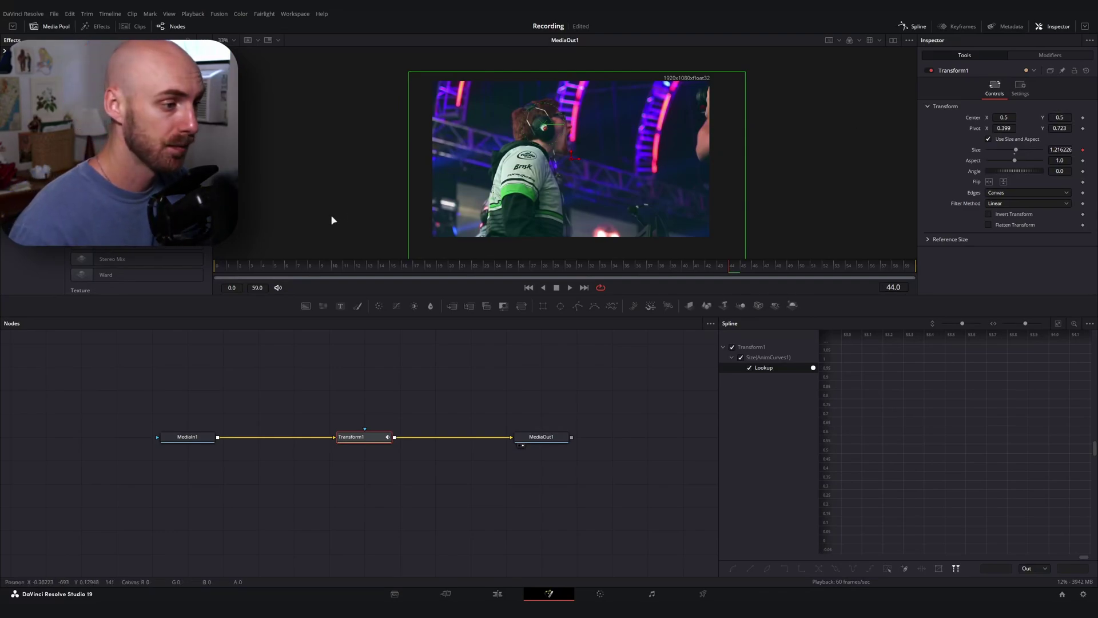
pyautogui.press('Home')
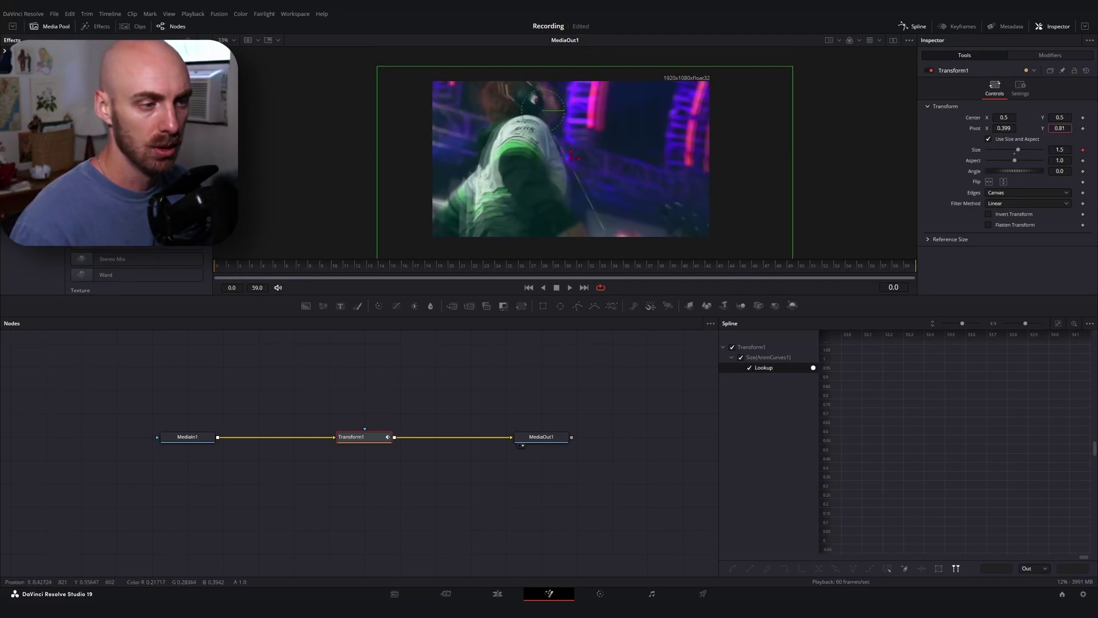
pyautogui.moveTo(542, 109); pyautogui.dragTo(533, 97)
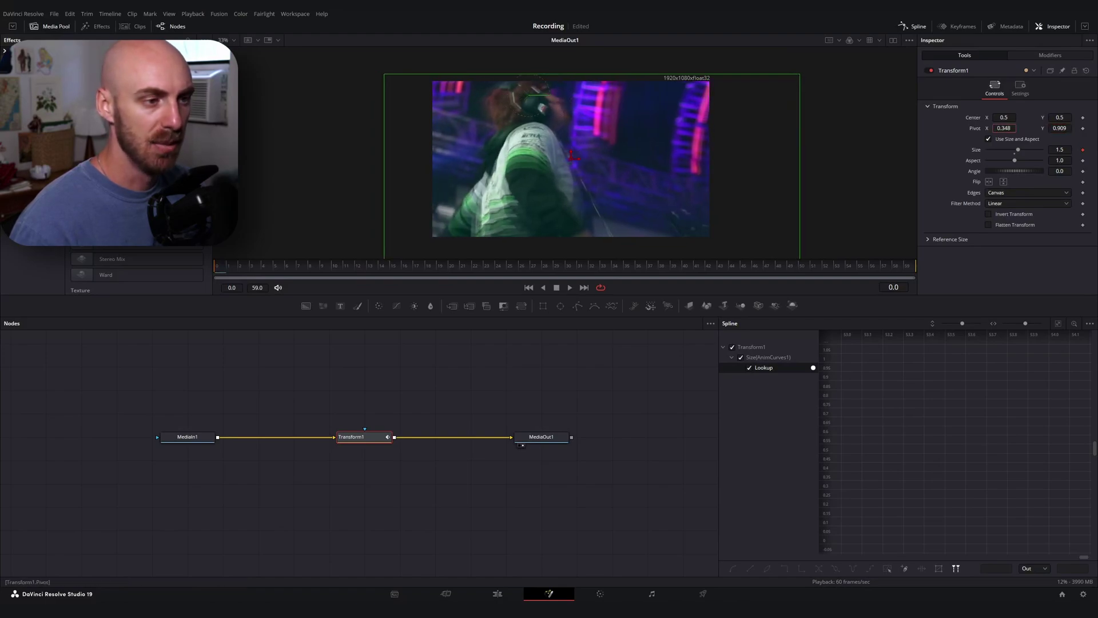
pyautogui.press('space')
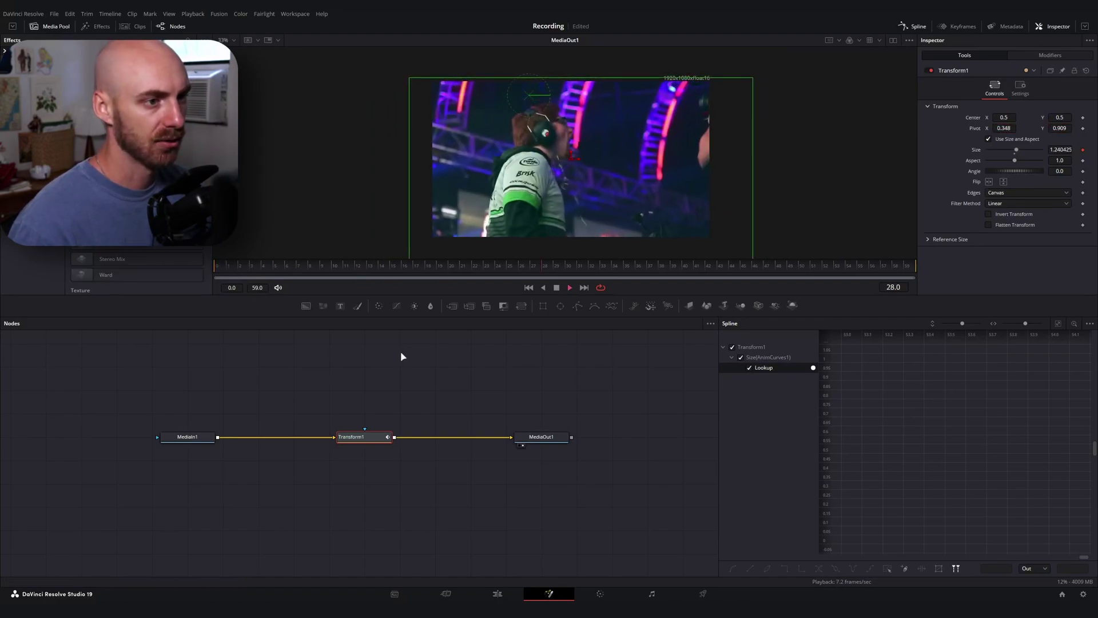
pyautogui.click(497, 594)
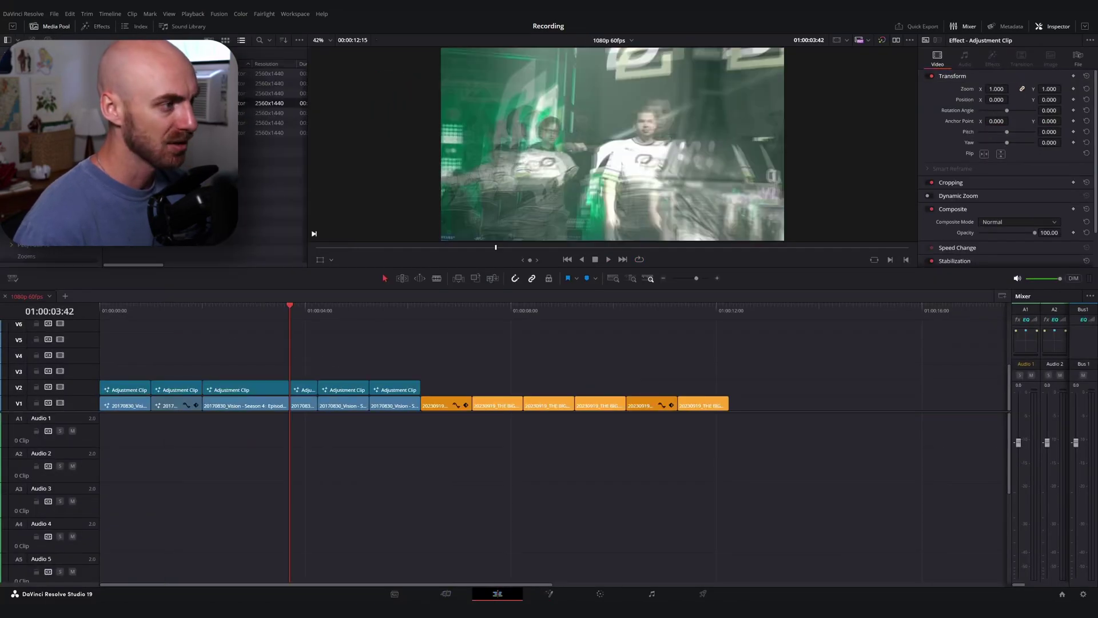
# - Save the adjustment clip into the Media Pool as 'Zoom Ramp Effect'
pyautogui.click(247, 324)
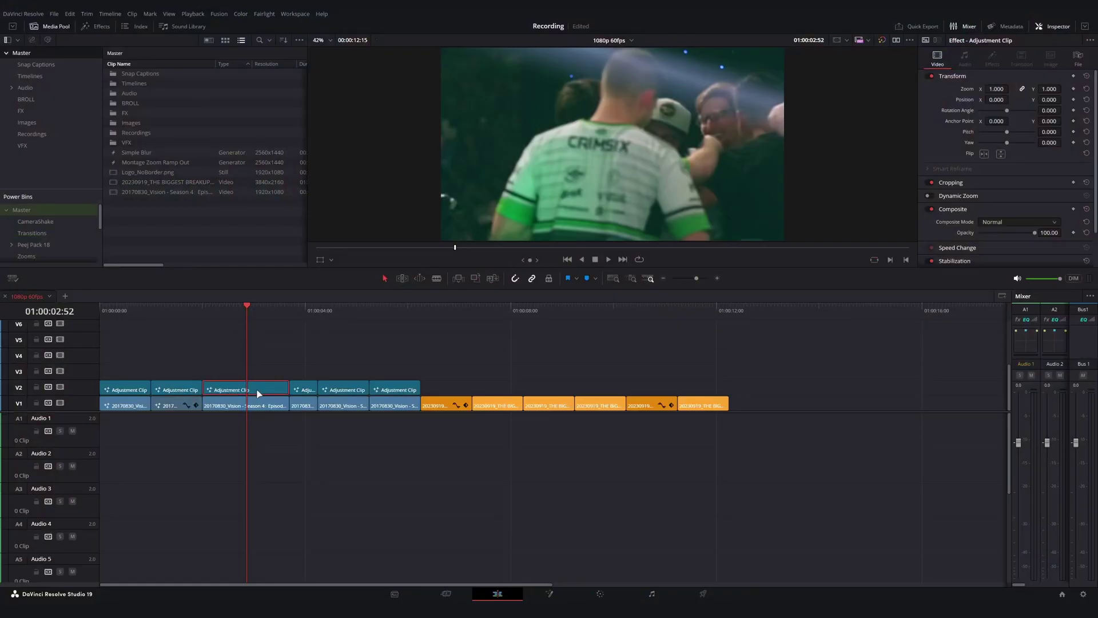
pyautogui.moveTo(259, 393); pyautogui.dragTo(194, 221)
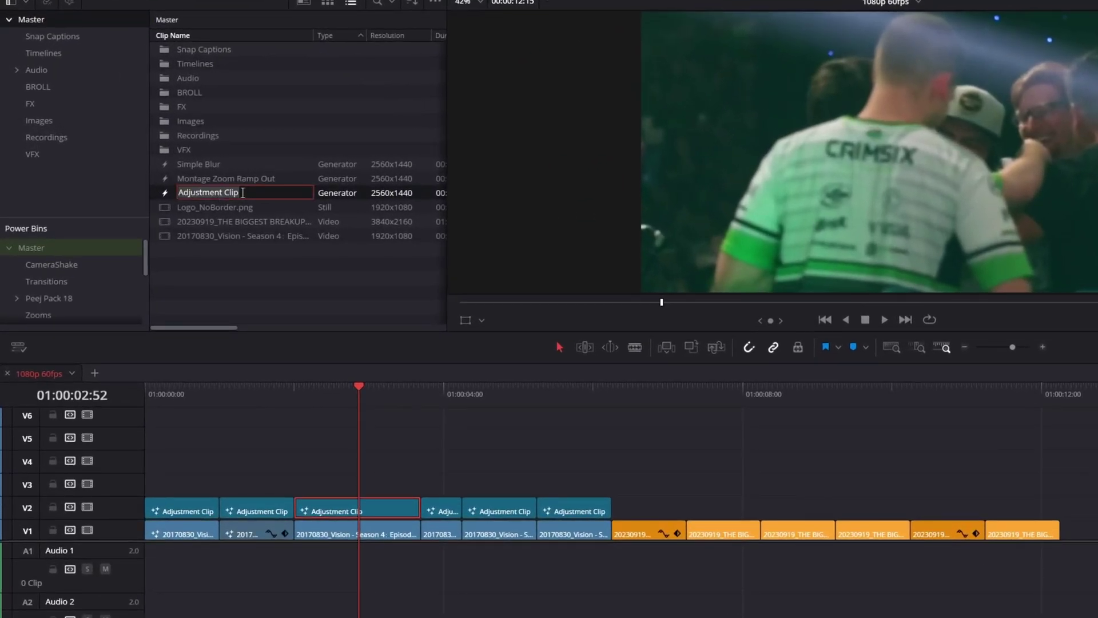
pyautogui.write('Zoom Ramp Effect')
pyautogui.press('Return')
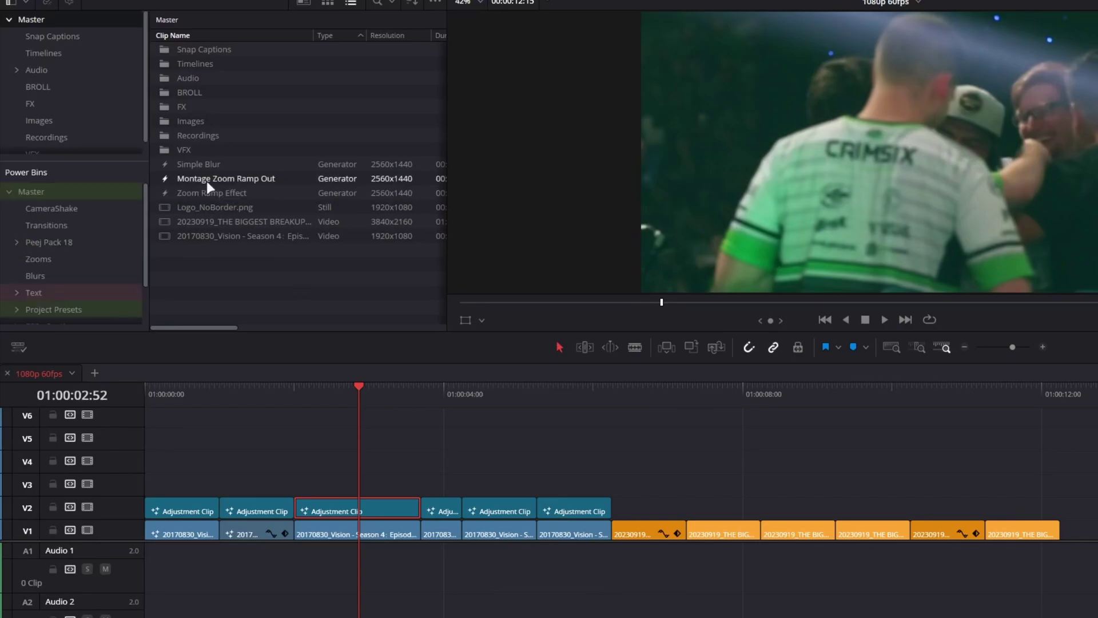
# - Place Zoom Ramp Effect on the timeline as a test and shift it 30 frames later
pyautogui.moveTo(212, 194); pyautogui.dragTo(952, 484)
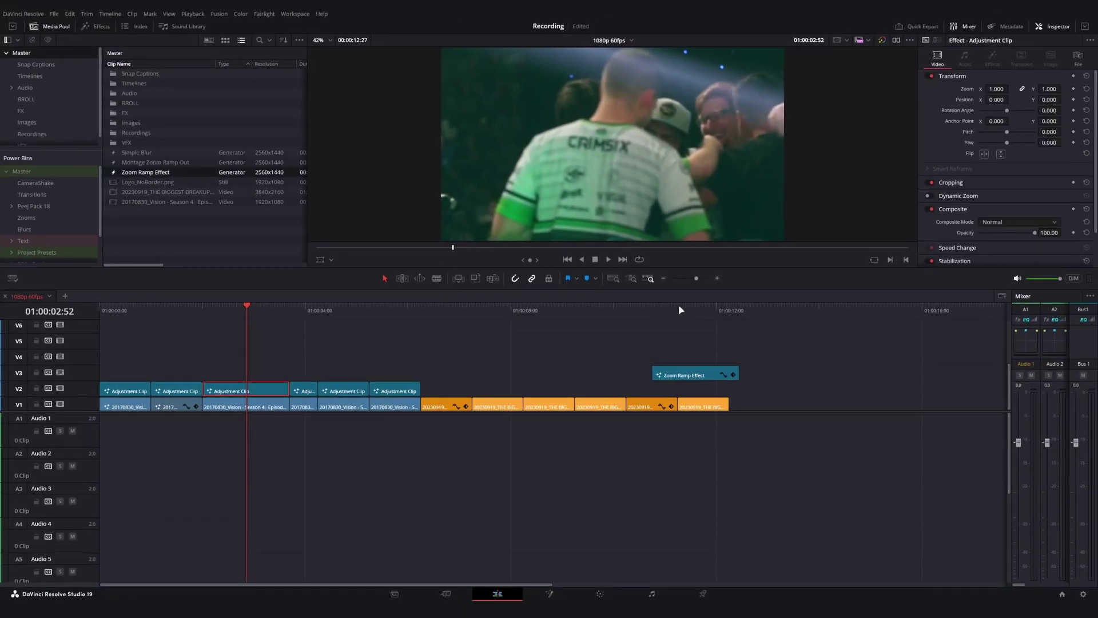
pyautogui.moveTo(680, 310)
pyautogui.mouseDown()
pyautogui.moveTo(717, 312)
pyautogui.moveTo(679, 314)
pyautogui.mouseUp()
pyautogui.moveTo(705, 375); pyautogui.dragTo(736, 405)
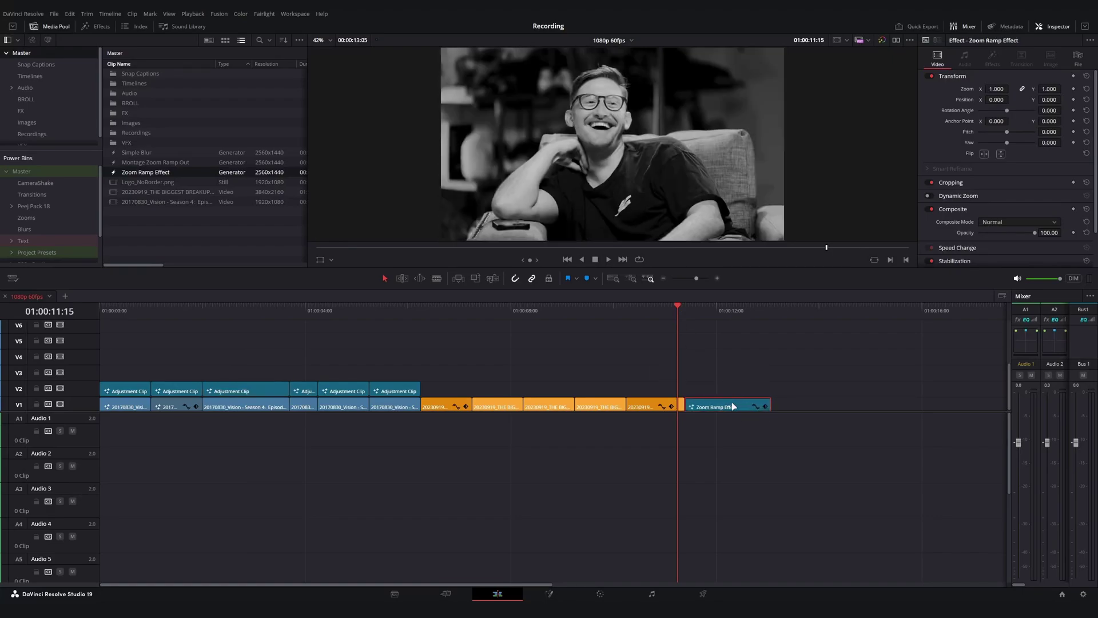
# - Undo the test placement, show Power Bins, and put Zoom Ramp Effect in the Master power bin
pyautogui.hotkey('ctrl', 'z')
pyautogui.hotkey('ctrl', 'z')
pyautogui.hotkey('ctrl', 'z')
pyautogui.hotkey('ctrl', 'z')
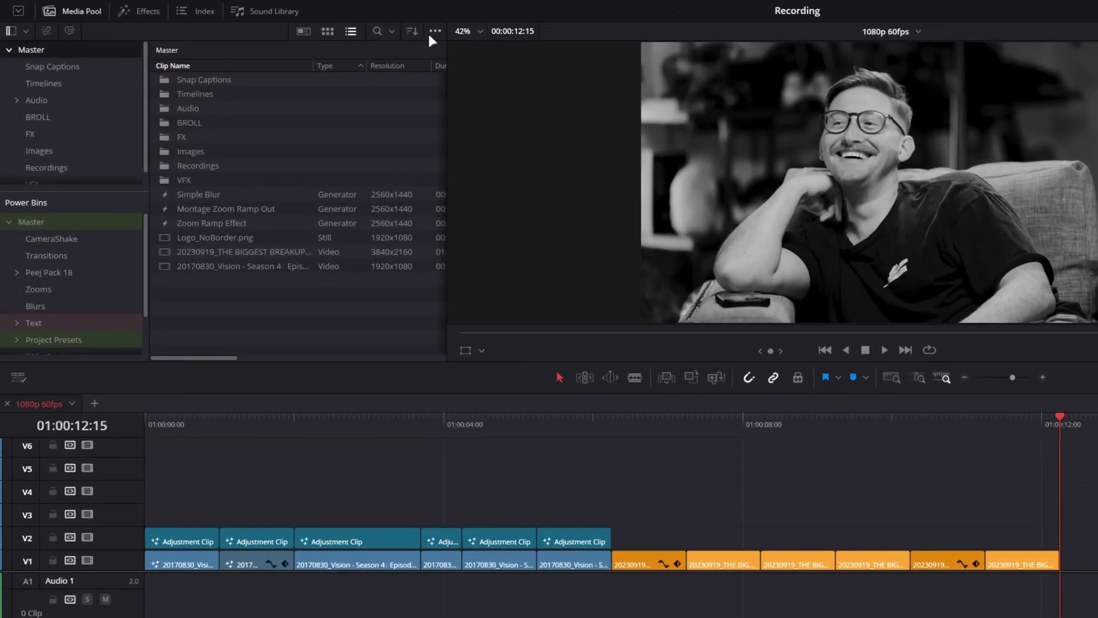
pyautogui.click(437, 30)
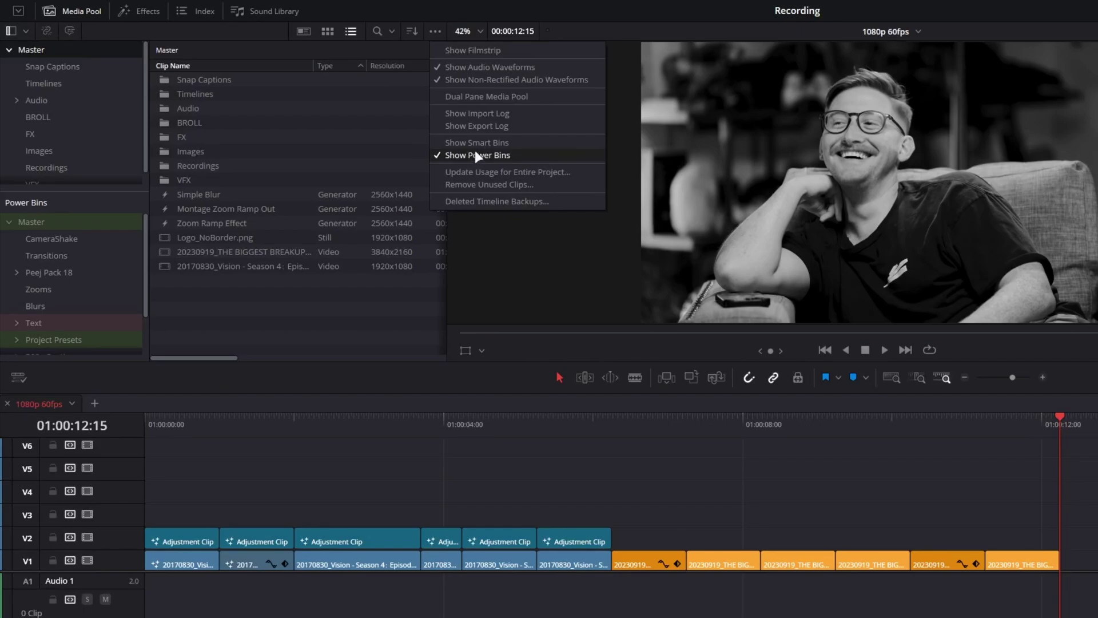
pyautogui.click(192, 304)
pyautogui.click(45, 216)
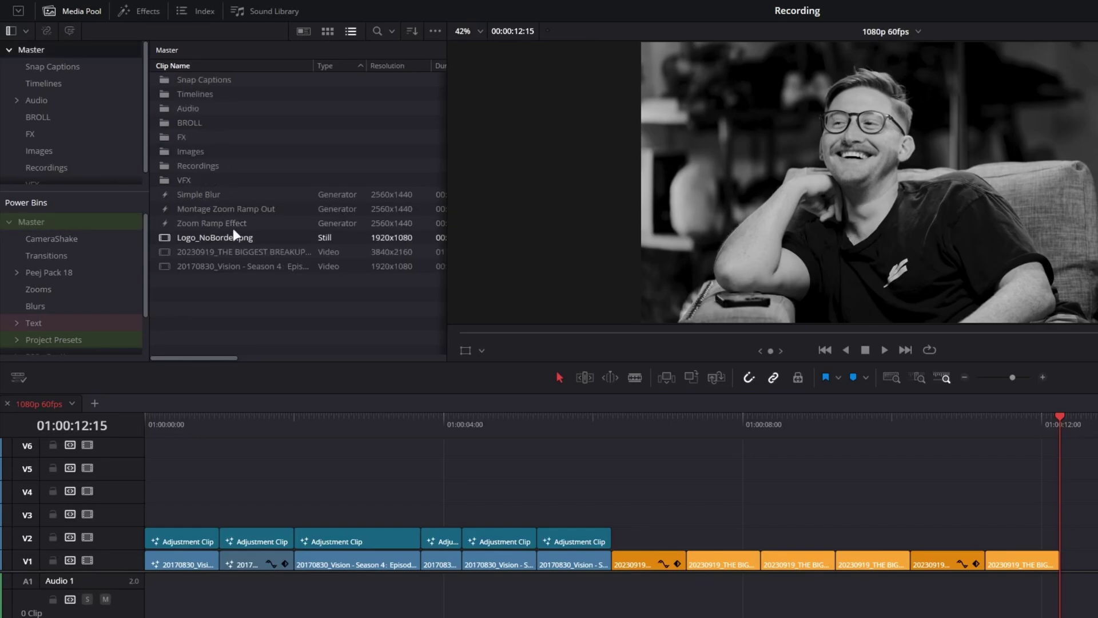
pyautogui.moveTo(246, 223); pyautogui.dragTo(26, 217)
pyautogui.click(27, 217)
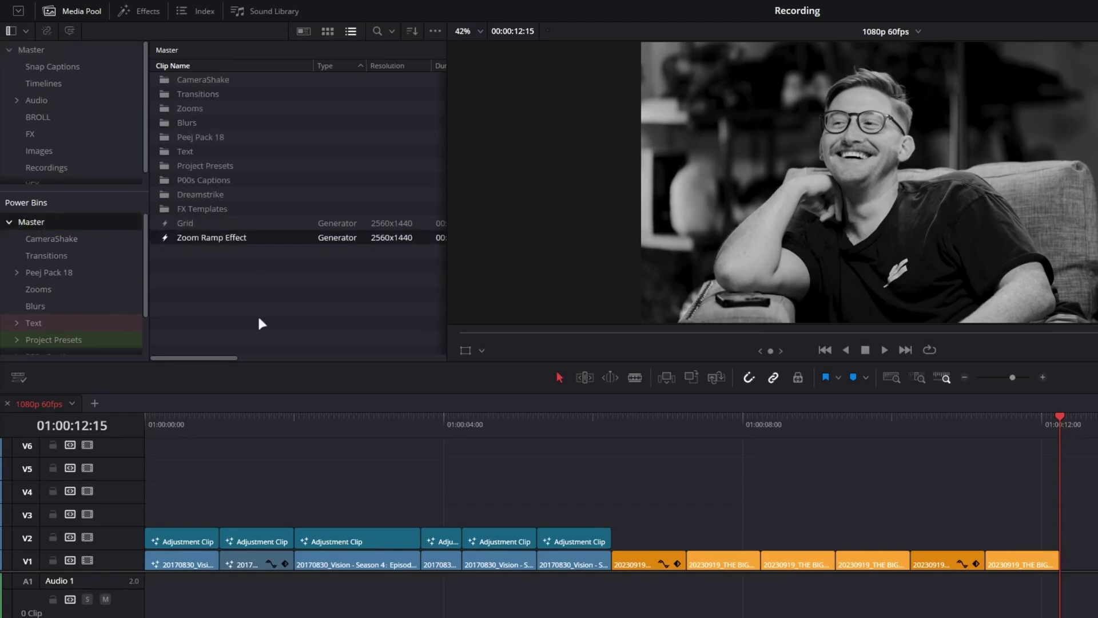